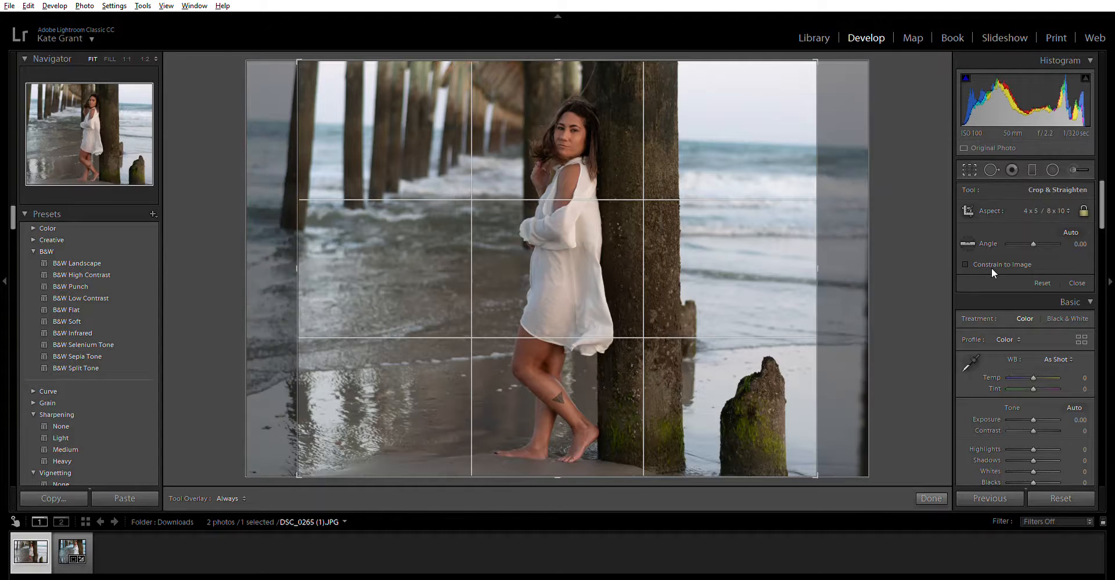
Reposition the photo within the 4 x 5 crop frame, straighten it along the horizon at an angle of about −2.96, and apply the crop.
drag(664, 319, 821, 336)
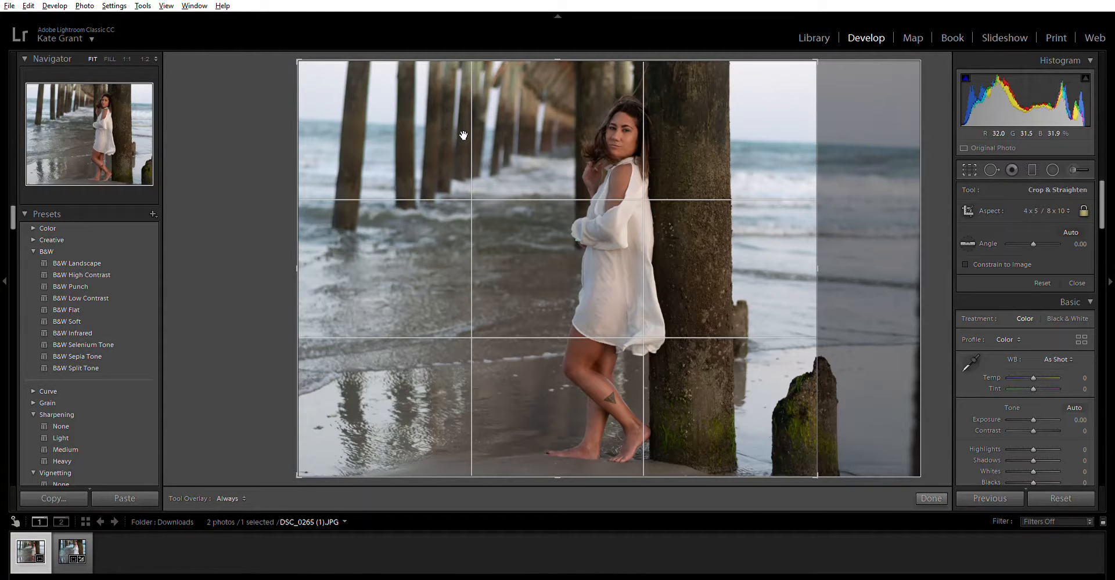
click(975, 238)
drag(319, 119, 771, 141)
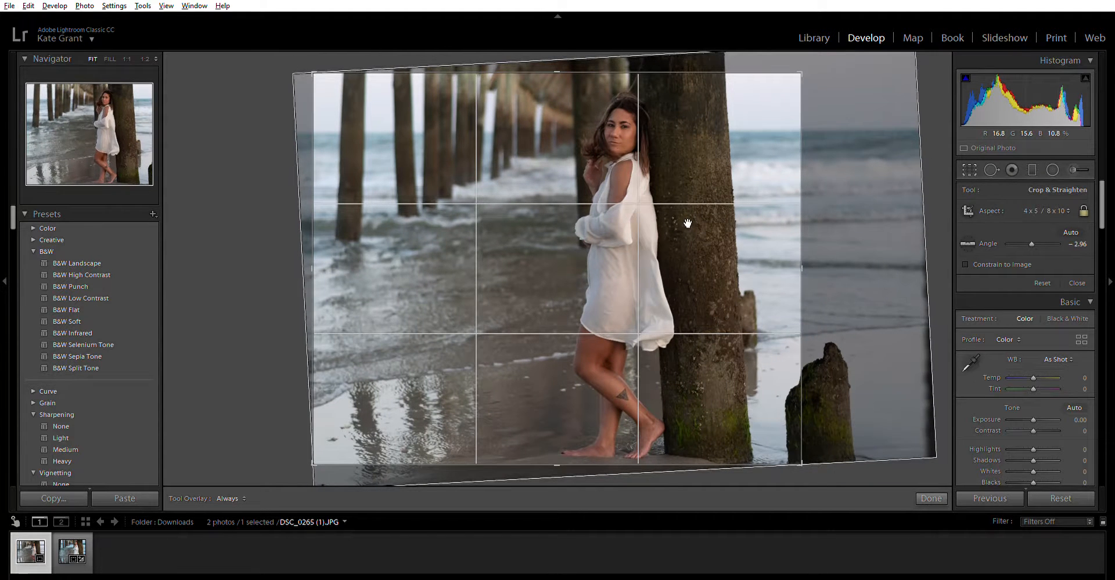
click(931, 498)
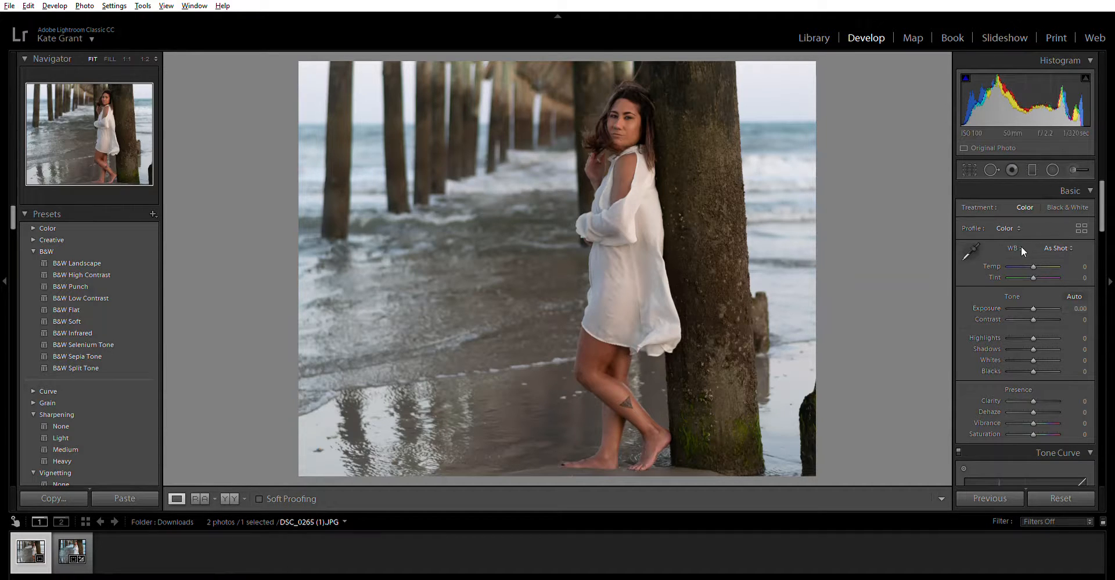
Cool the white balance Temp to −5 and reduce Highlights to −15.
key(Down)
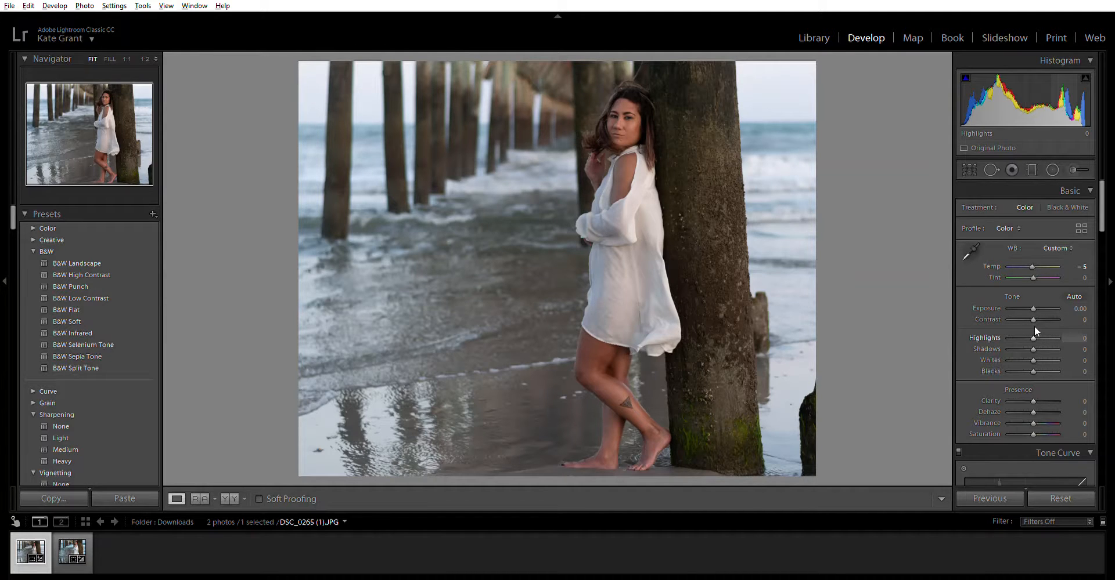
scroll(1034, 327, down, 3)
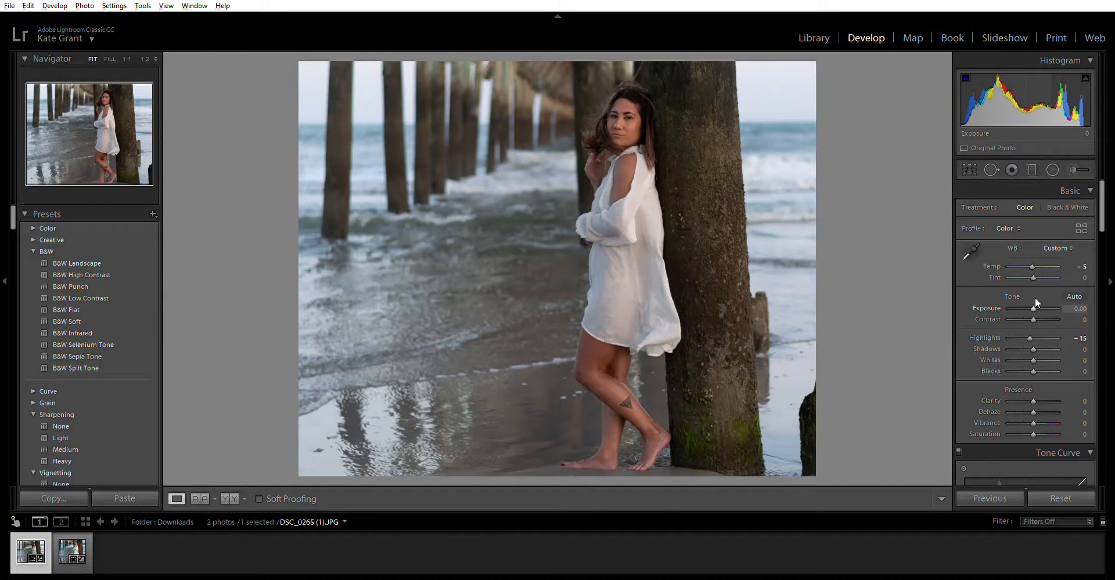
Brighten the photo by setting Exposure to +0.60.
key(Up)
key(Up)
key(Up)
key(Up)
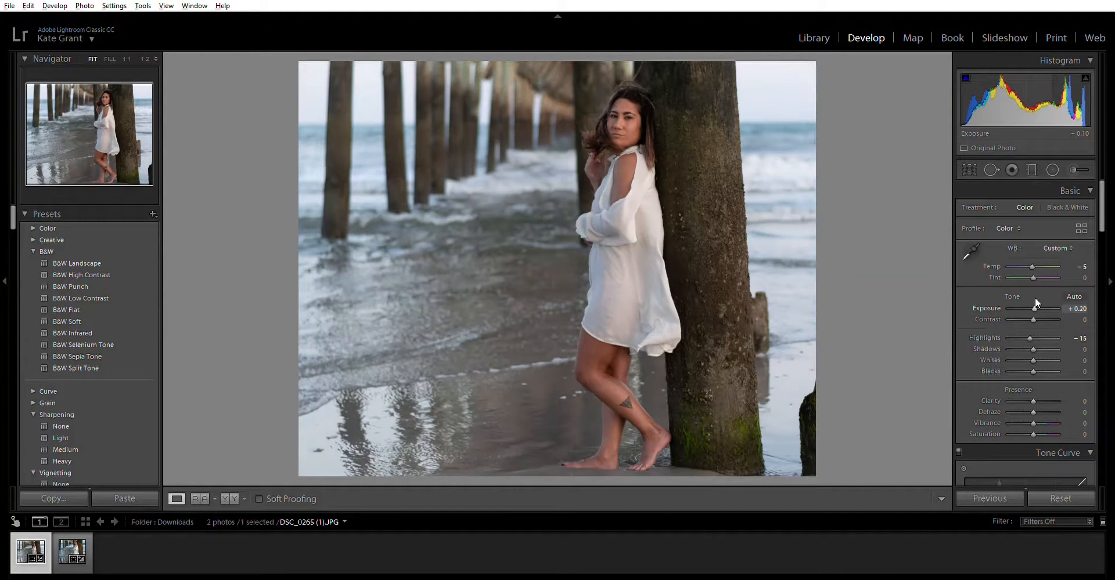
key(Up)
key(Up)
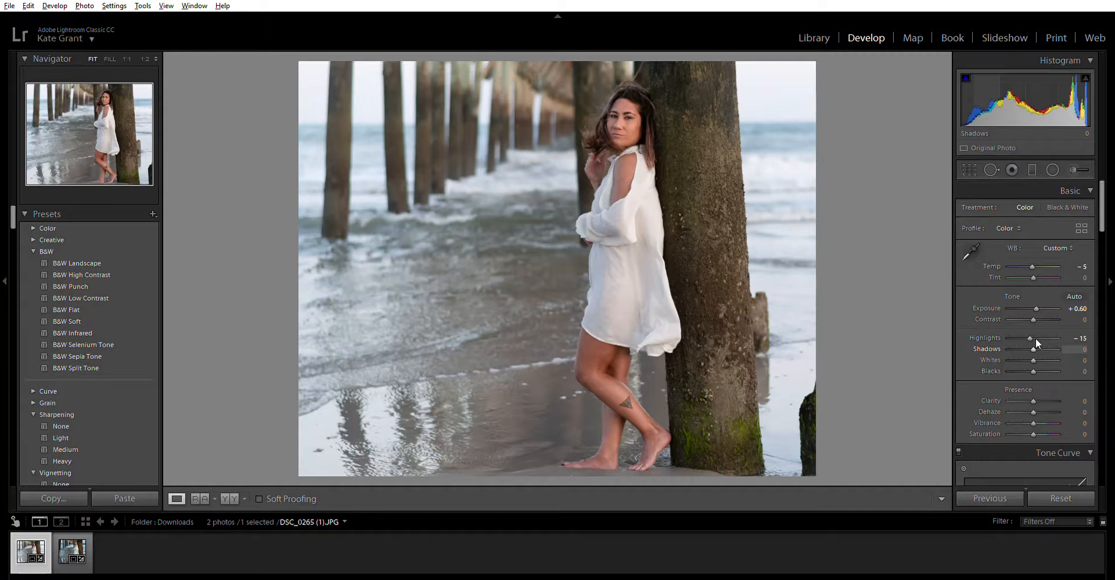
Lift the dark areas of the photo by setting Shadows to +45.
key(Up)
key(Up)
key(Up)
key(Up)
key(Up)
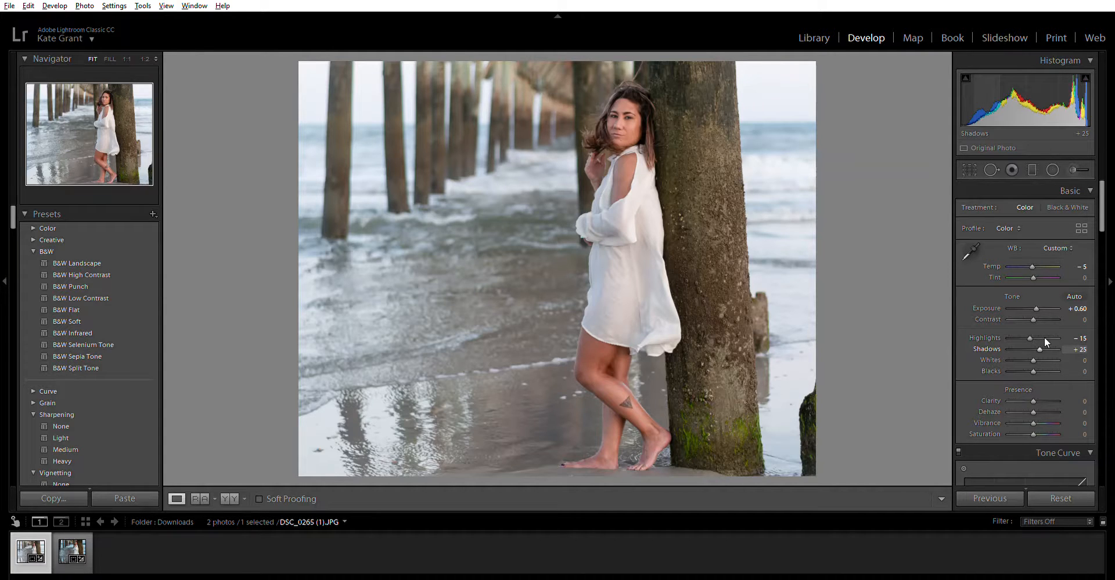
key(Up)
key(Up)
key(Up)
key(Up)
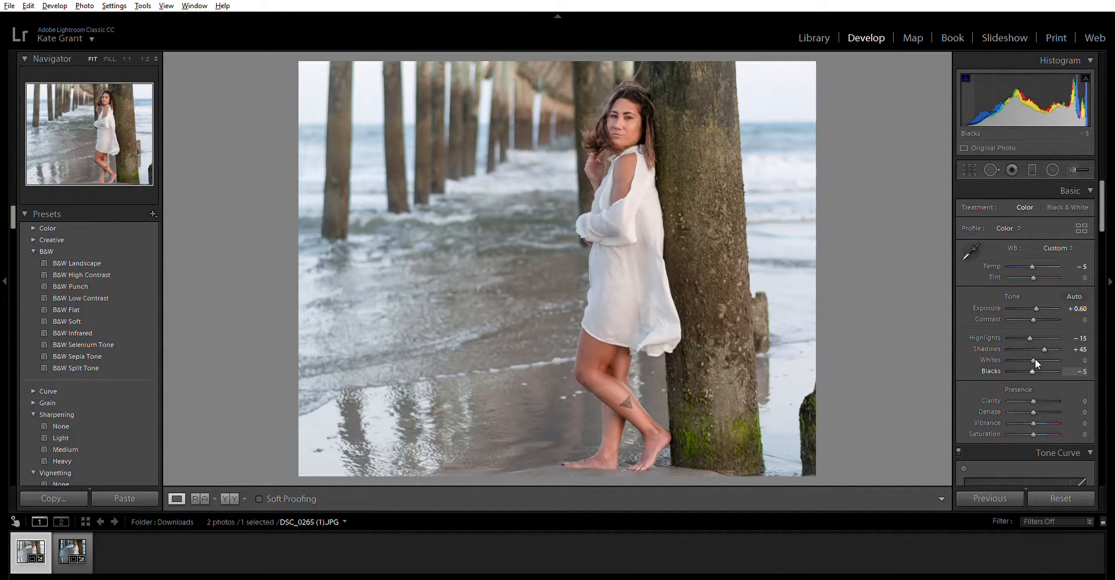
Deepen the darkest tones by setting Blacks to −30.
key(Down)
key(Down)
key(Down)
key(Down)
key(Down)
key(Down)
key(Down)
key(Down)
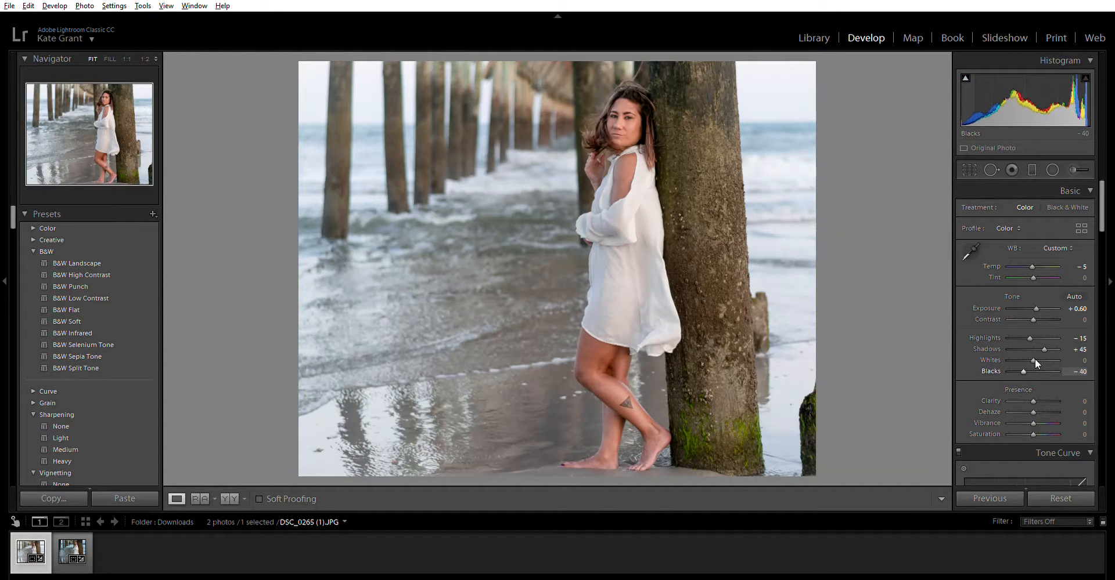
key(Up)
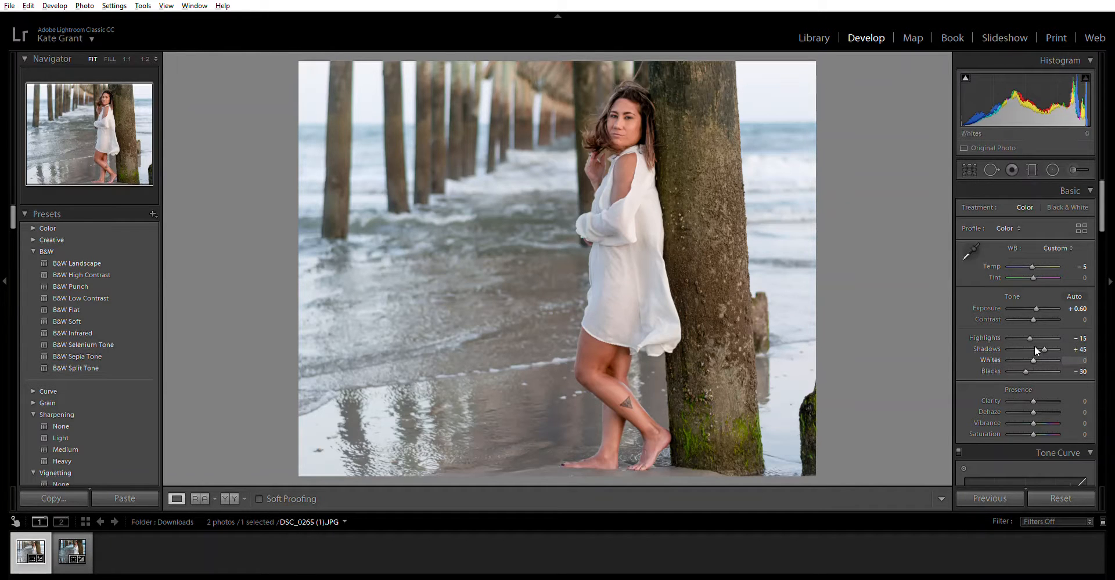
Set Whites to +20 and compare the photo before and after the tone adjustments.
key(equal)
key(equal)
key(equal)
key(equal)
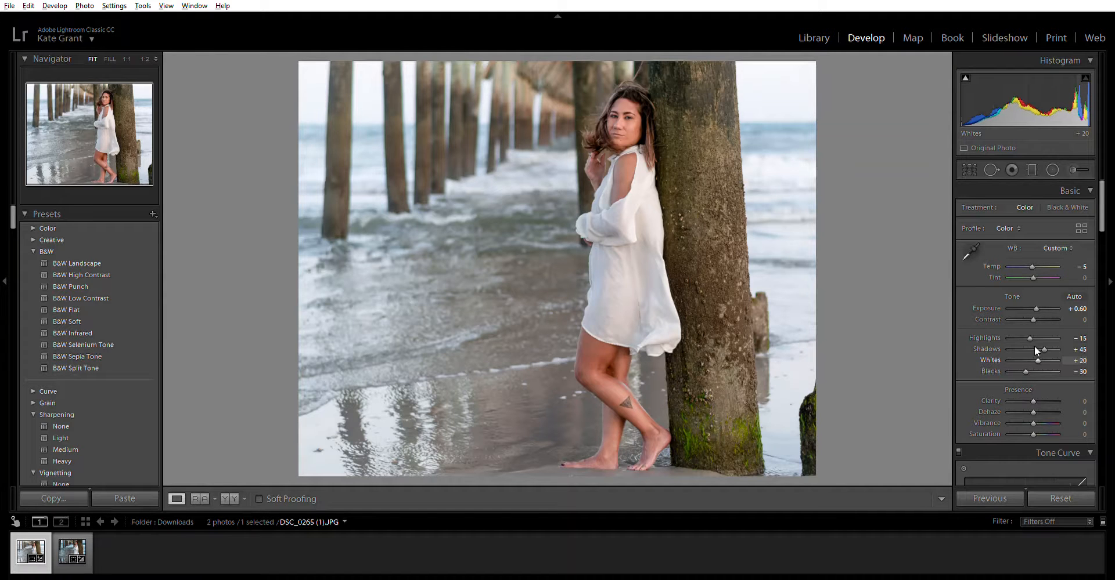
key(y)
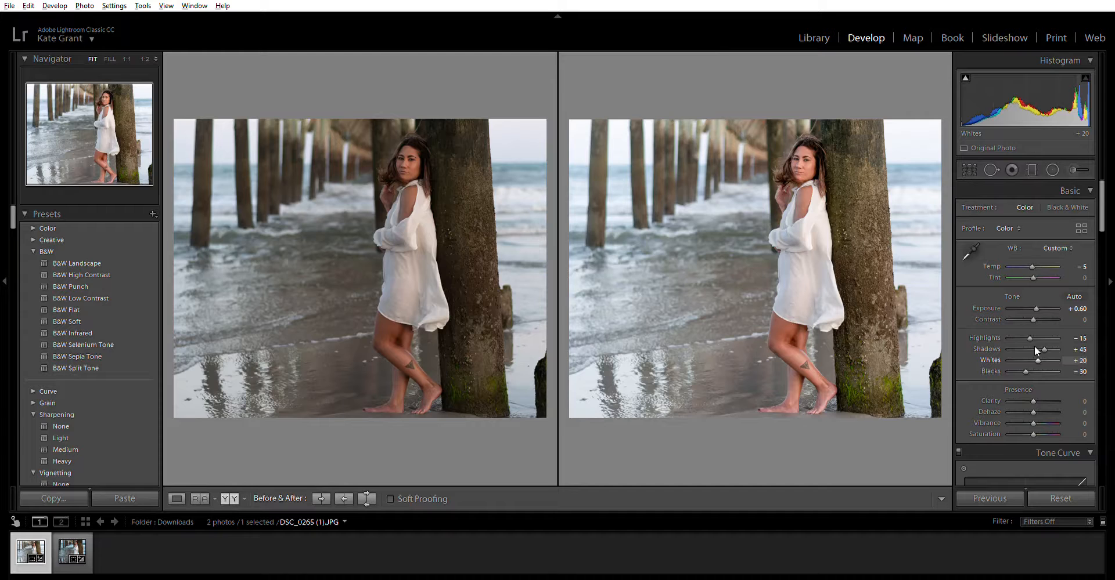
key(y)
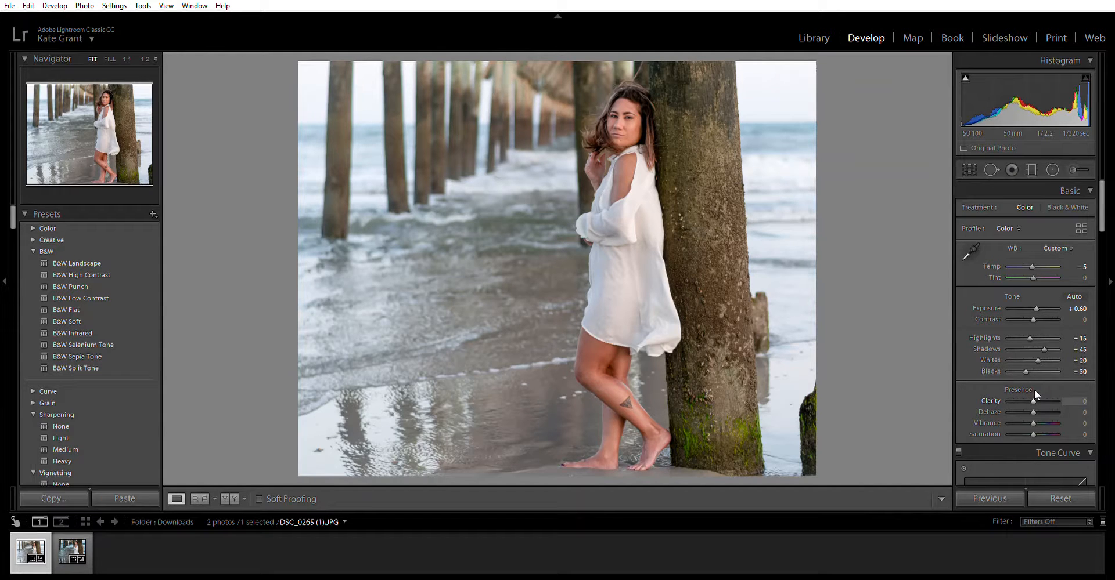
Set Clarity, Vibrance and Saturation to +5 each in the Presence adjustments.
key(Up)
key(Up)
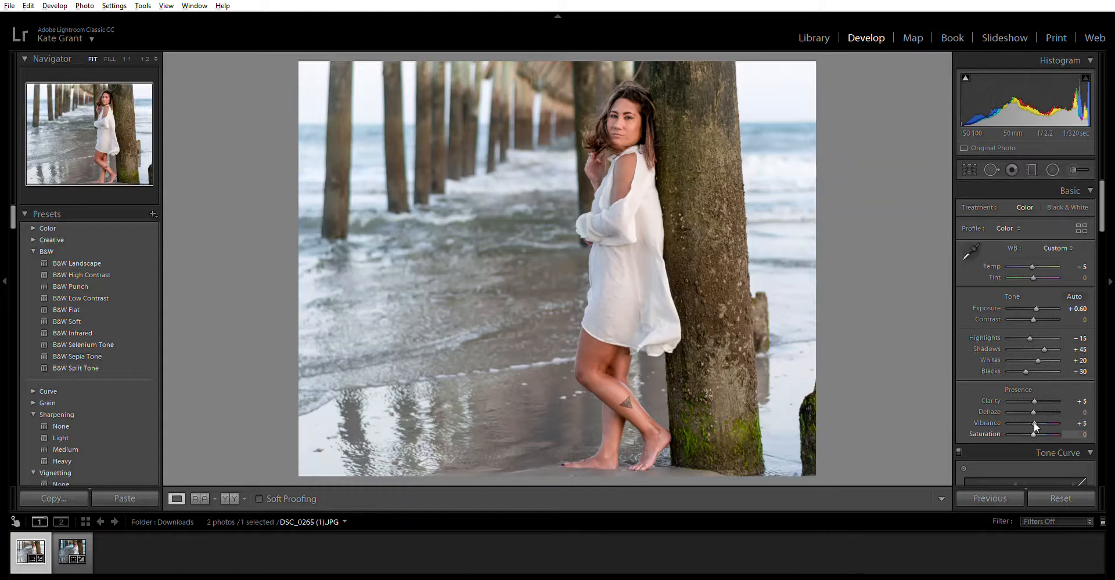
key(Up)
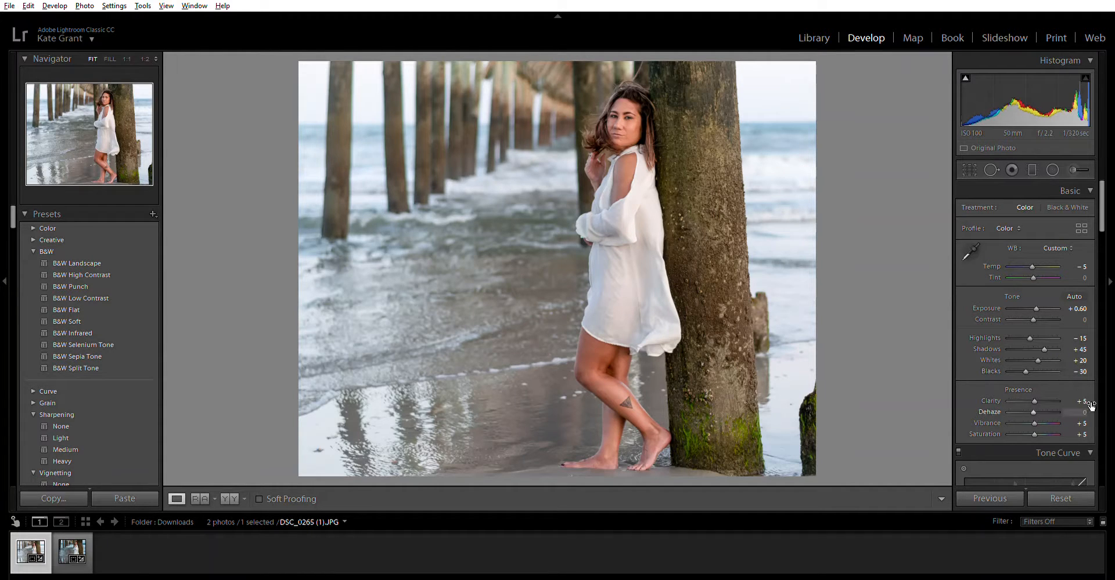
Mute the greens in the HSL/Color adjustments by setting Green Saturation to −65 and Luminance to −55.
scroll(1080, 397, down, 5)
scroll(1090, 405, down, 2)
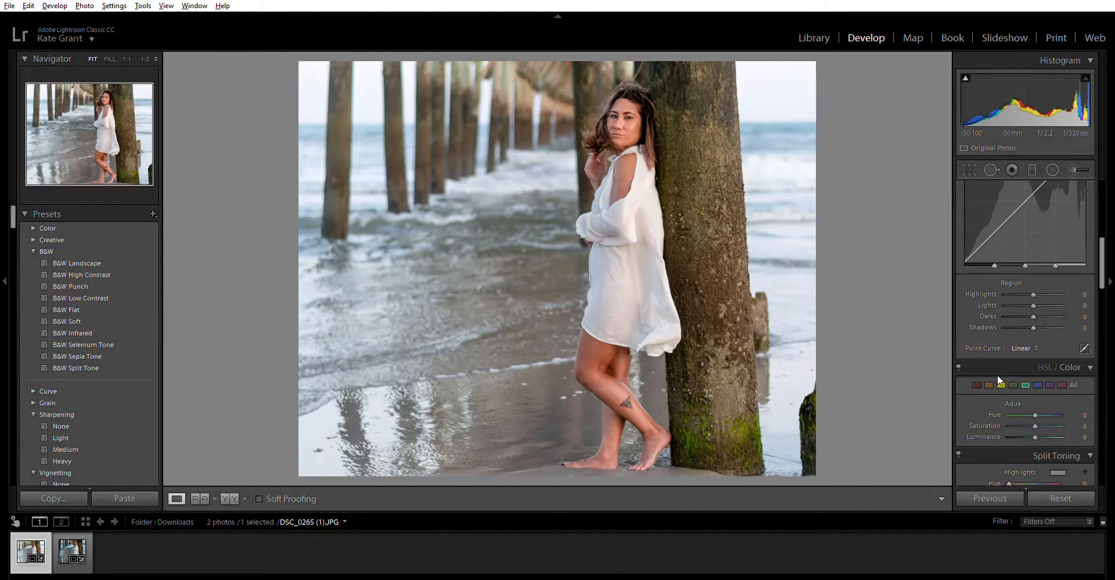
click(976, 383)
mouse_move(1035, 426)
mouse_down()
mouse_move(1054, 424)
mouse_move(1025, 428)
mouse_move(1042, 430)
mouse_up()
text(-50)
key(Return)
key(Tab)
text(-10)
key(Return)
key(Down)
key(Down)
key(Down)
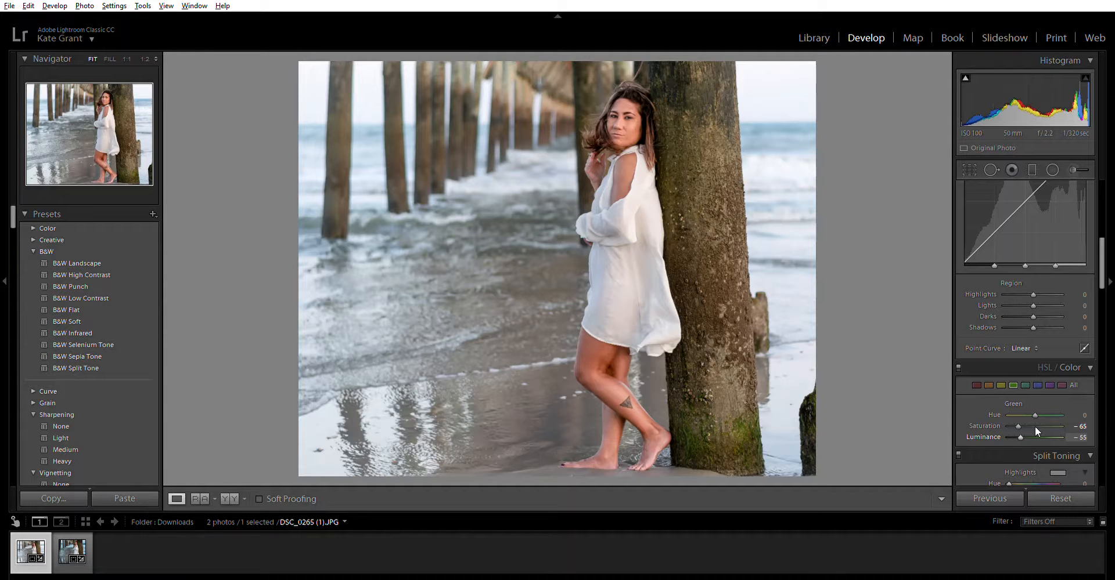
Examine the original and edited versions of the photo side by side to judge the color changes.
key(y)
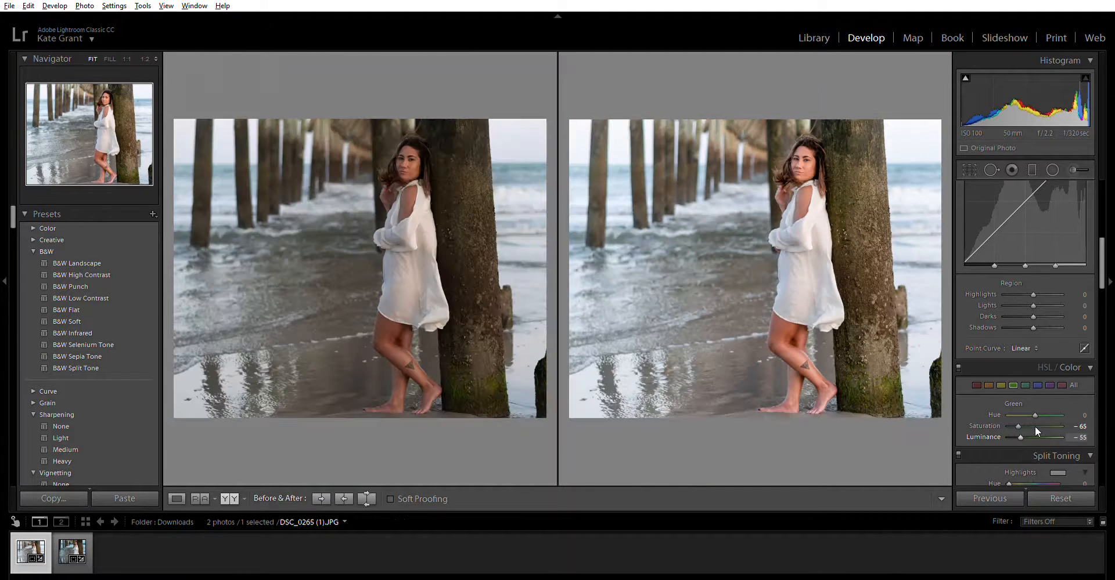
key(y)
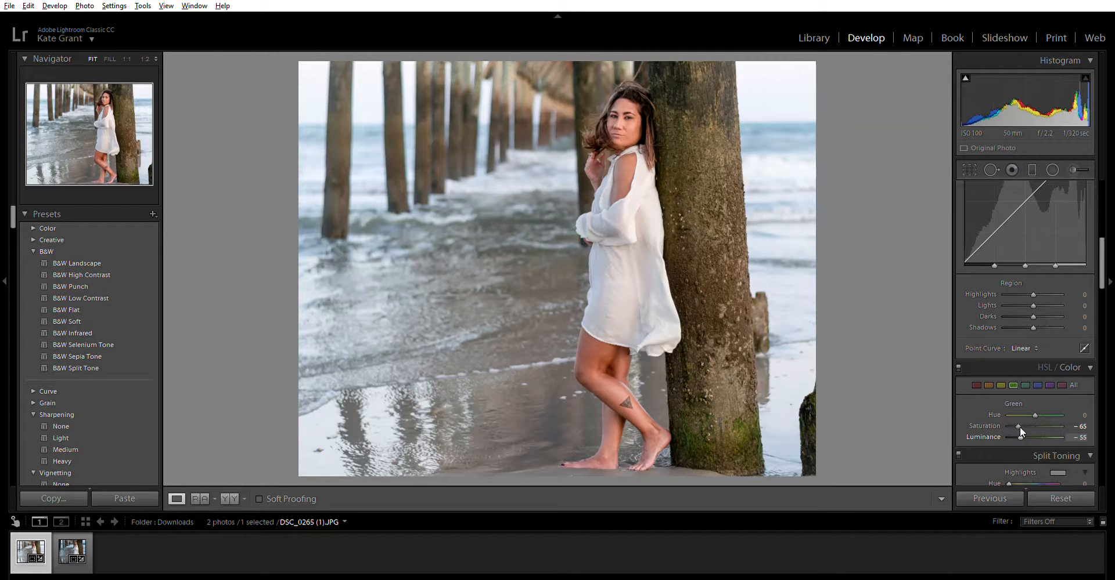
key(y)
key(y)
key(y)
key(y)
Adjust the Aqua color to Hue −70, Saturation +40 and Luminance +12.
scroll(1053, 438, down, 3)
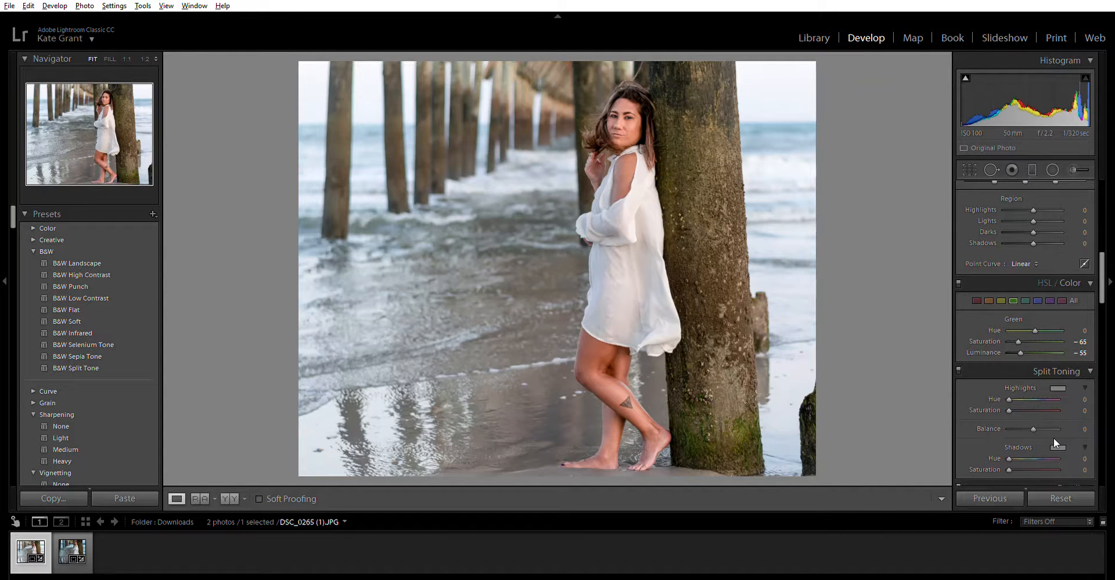
scroll(1054, 438, up, 3)
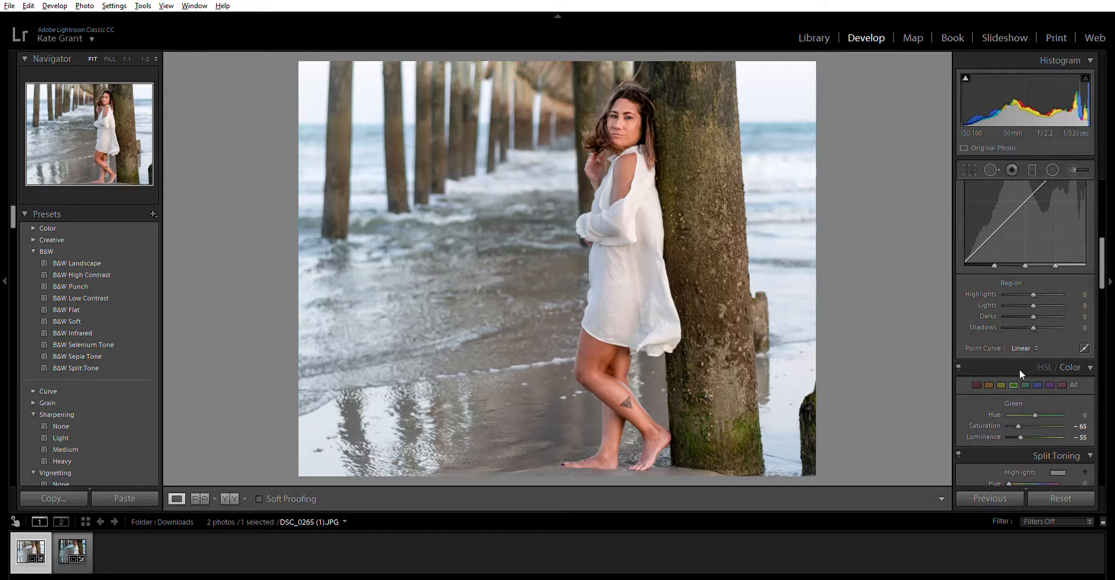
click(1026, 383)
mouse_move(1034, 436)
mouse_down()
mouse_move(1028, 424)
mouse_move(1047, 427)
mouse_move(1009, 431)
mouse_move(1078, 438)
mouse_move(987, 434)
mouse_move(1081, 451)
mouse_move(1019, 444)
mouse_move(1036, 444)
mouse_up()
key(Down)
drag(1035, 438, 1038, 438)
scroll(1053, 420, down, 5)
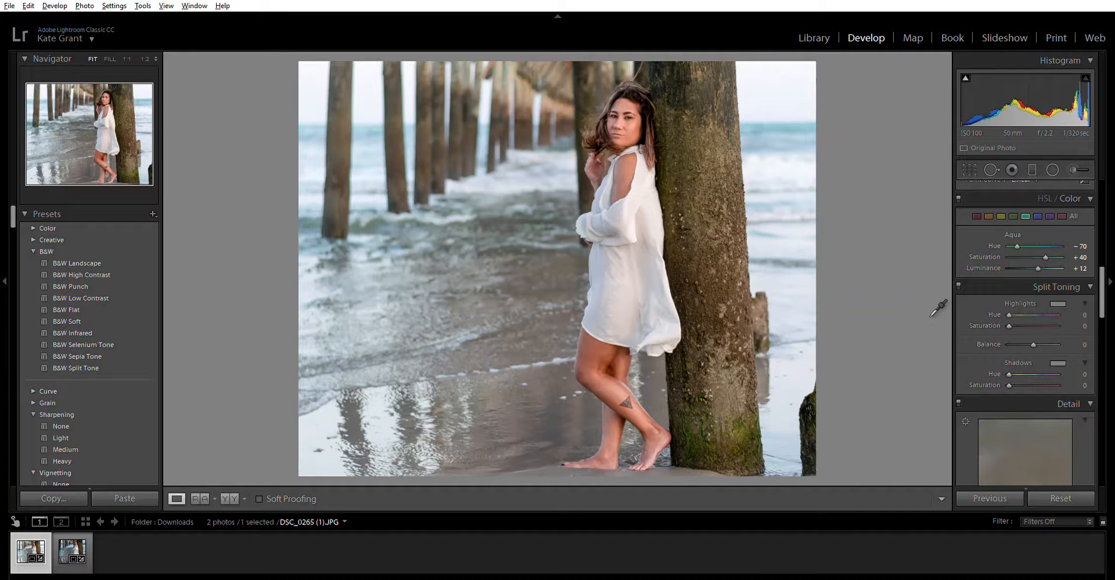
Tint the highlights teal in Split Toning with Hue 178 and Saturation 10.
key(ctrl+z)
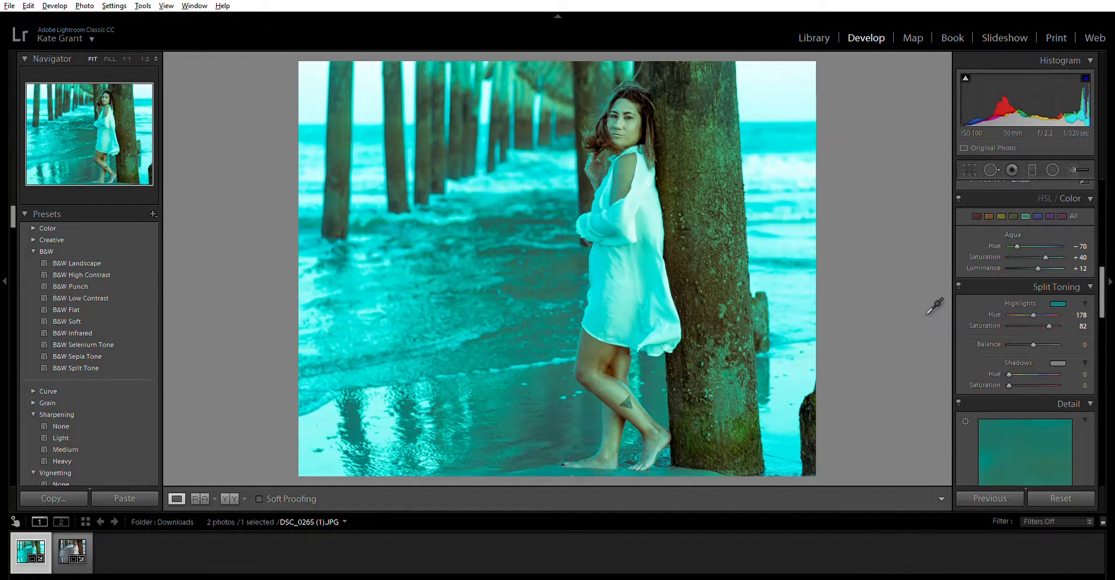
key(ctrl+z)
drag(1049, 312, 1012, 318)
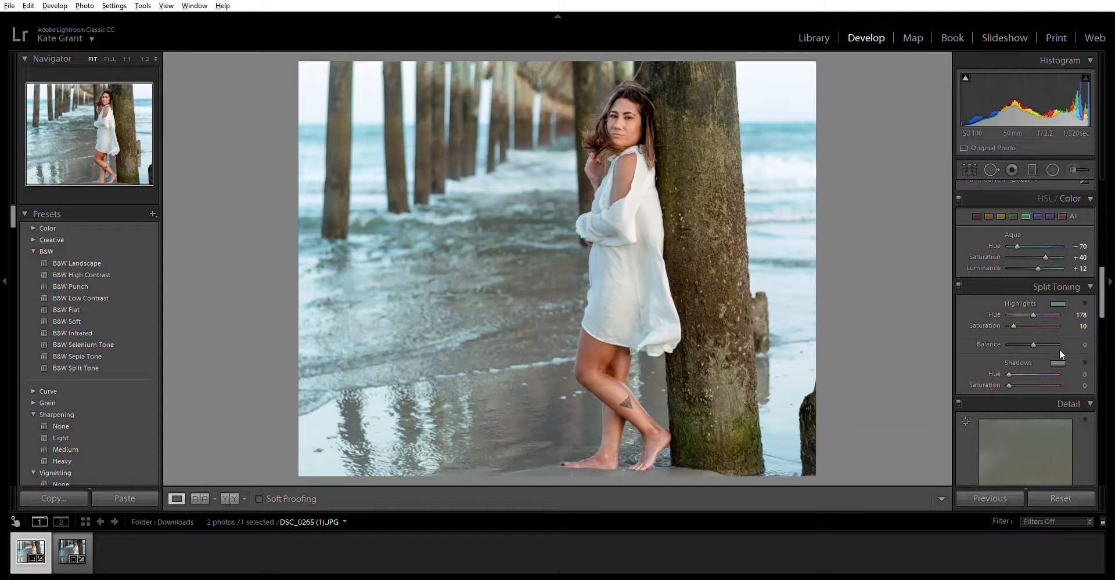
Pick a reddish Split Toning color with Hue 7 for the shadows and lower its Saturation to 4.
key(ctrl+z)
key(ctrl+z)
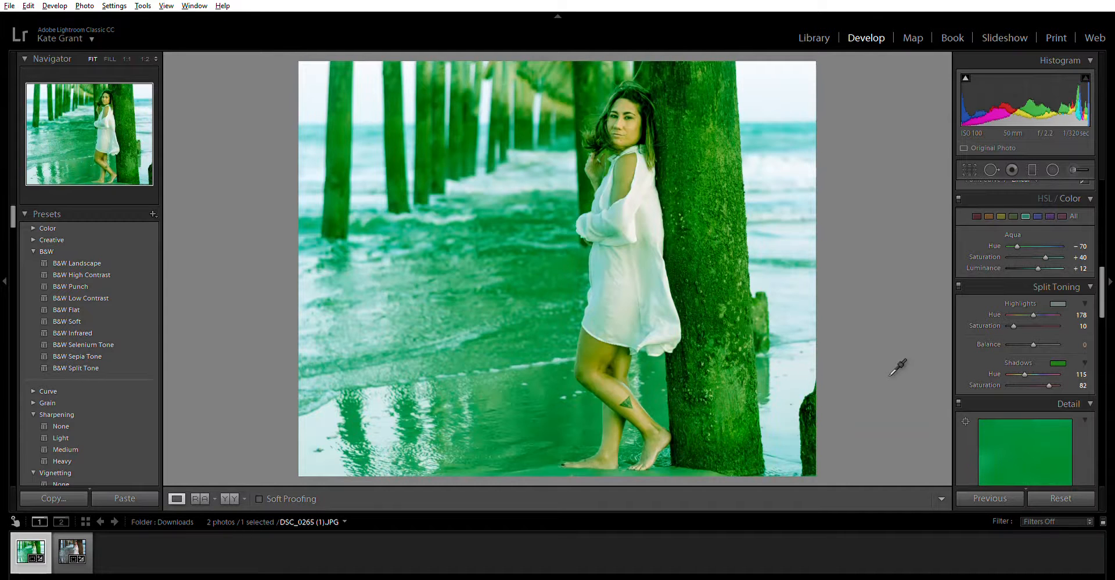
key(ctrl+z)
drag(856, 375, 833, 377)
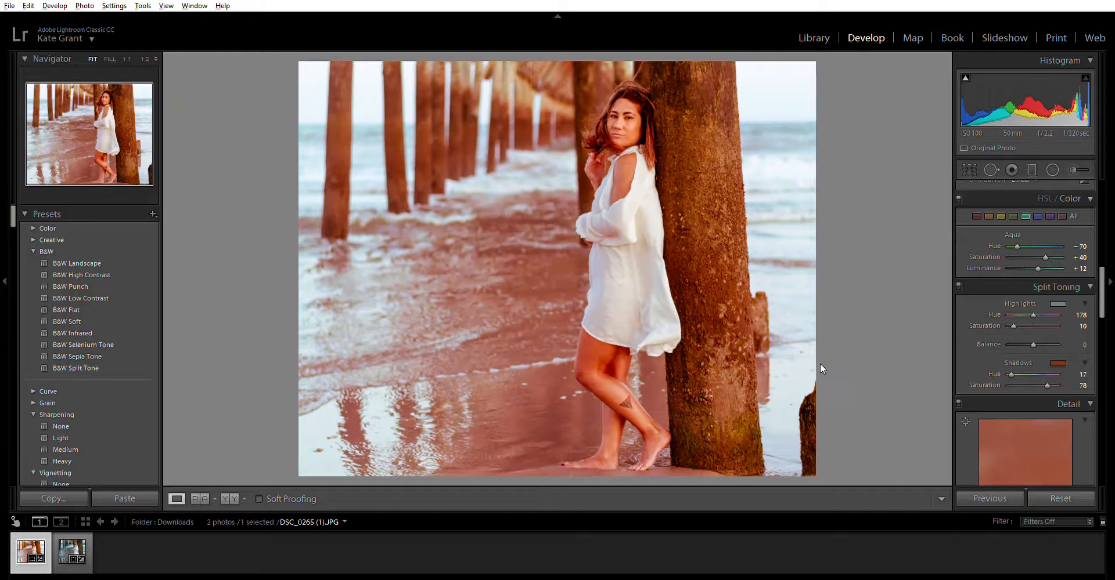
click(827, 380)
click(835, 393)
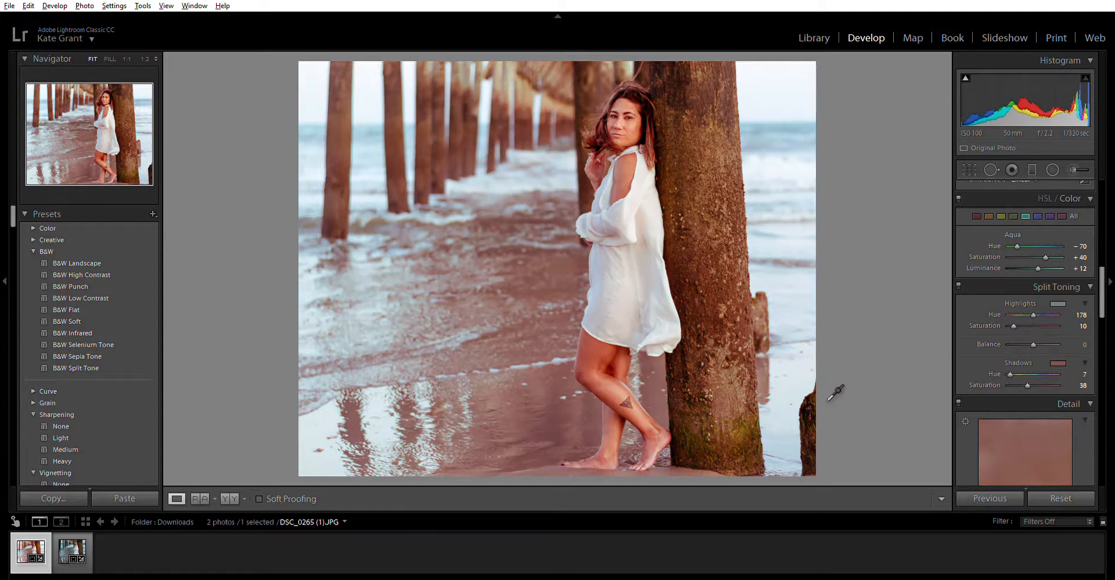
click(1071, 374)
drag(1026, 378, 1006, 377)
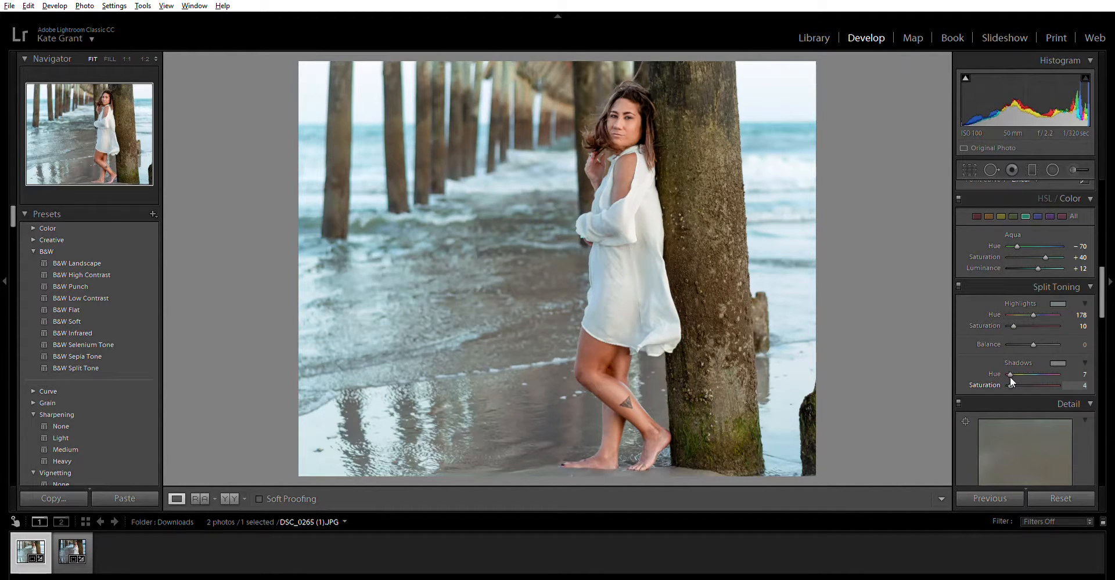
Set the Split Toning shadows Hue to 0 and compare the photo before and after.
drag(1010, 364, 1040, 364)
drag(1035, 365, 1001, 370)
key(y)
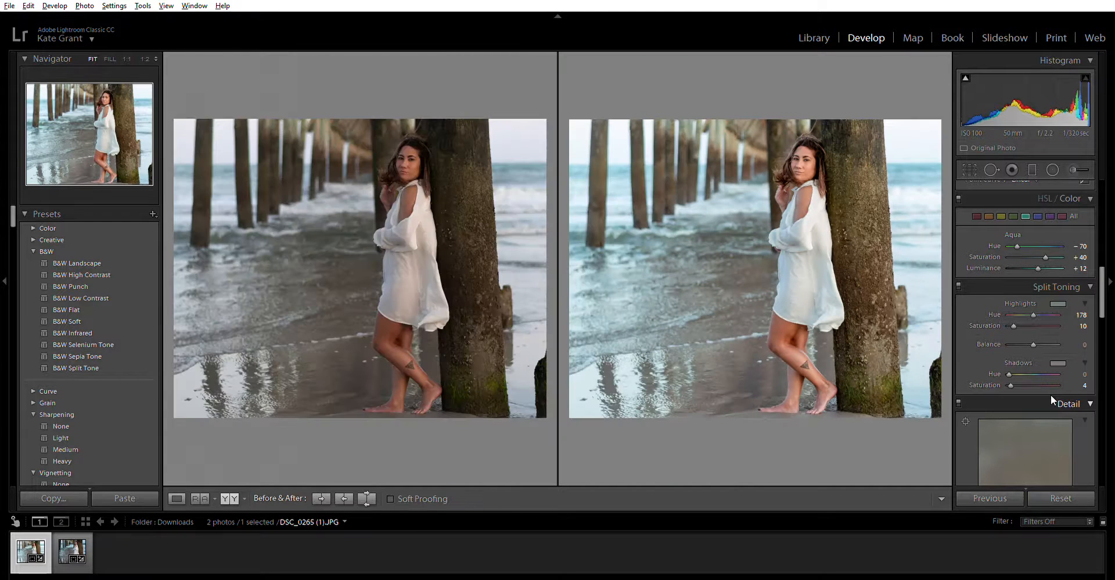
key(y)
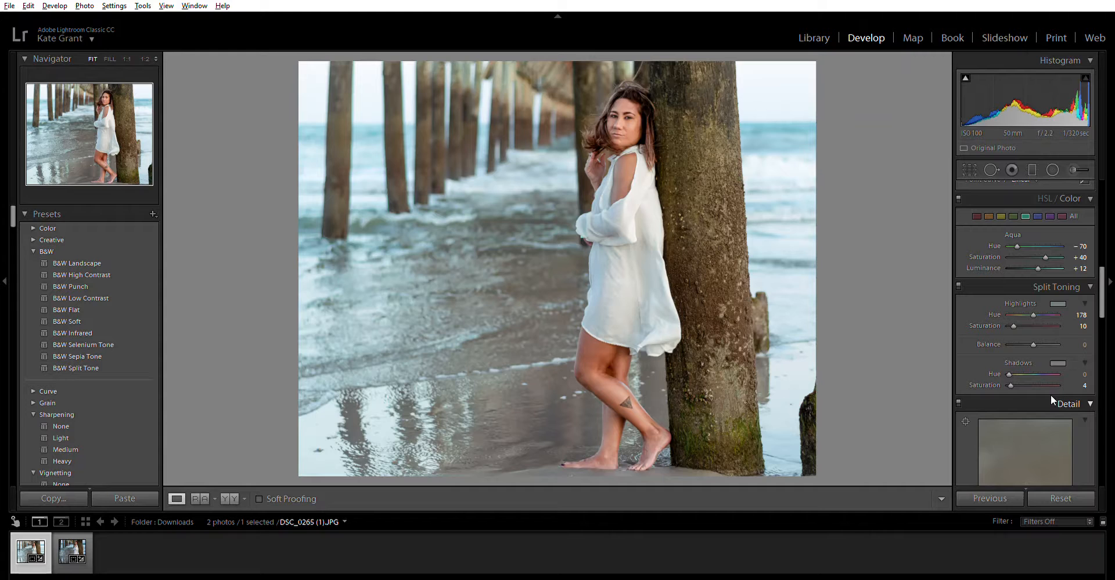
Set the Noise Reduction Luminance to 12 in the Detail adjustments.
scroll(1082, 433, down, 3)
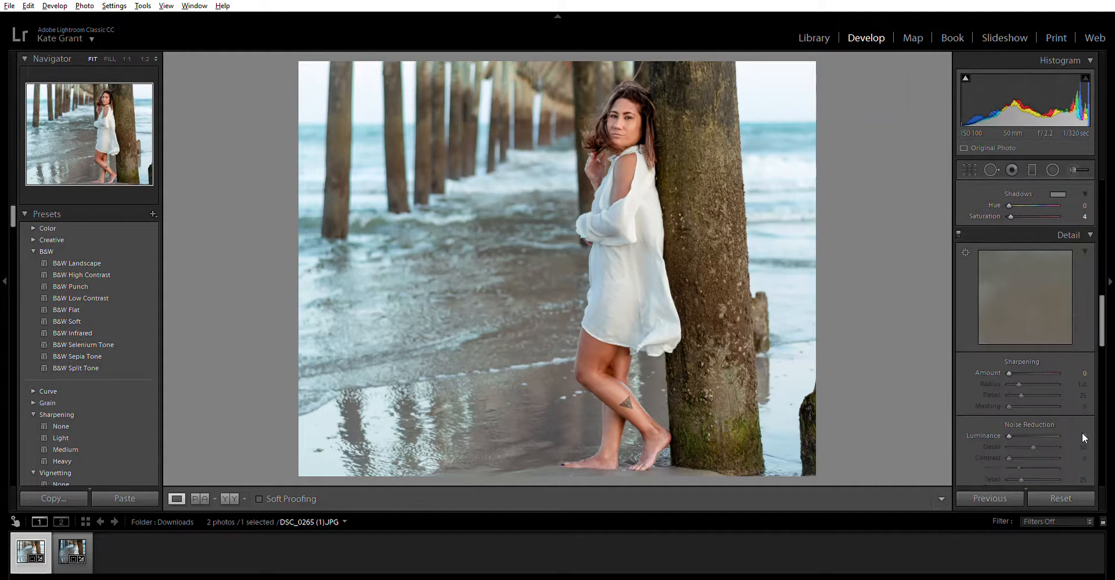
scroll(1081, 433, down, 3)
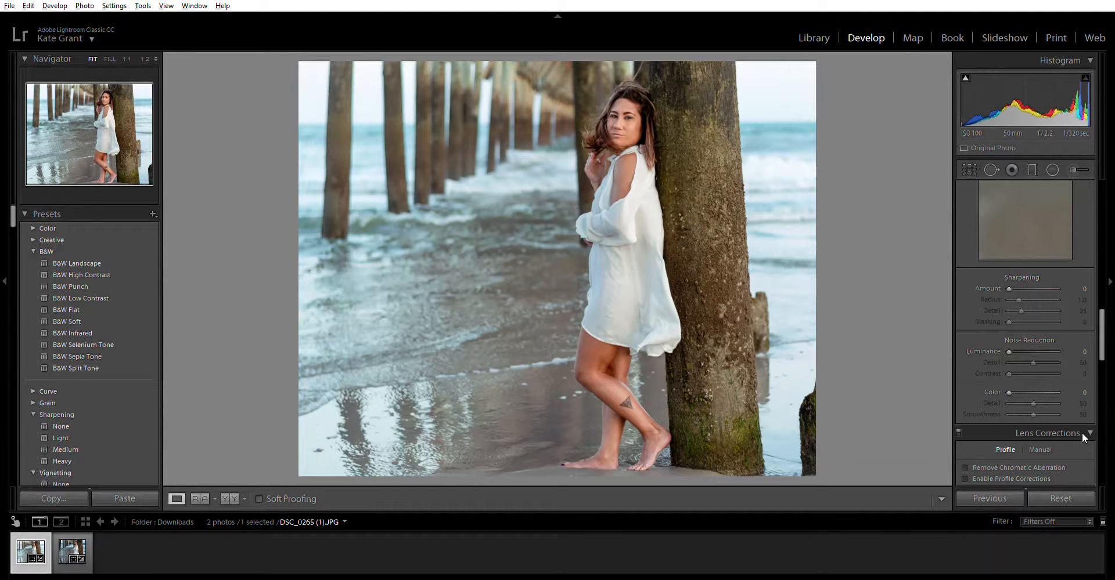
click(1022, 351)
scroll(1028, 429, down, 3)
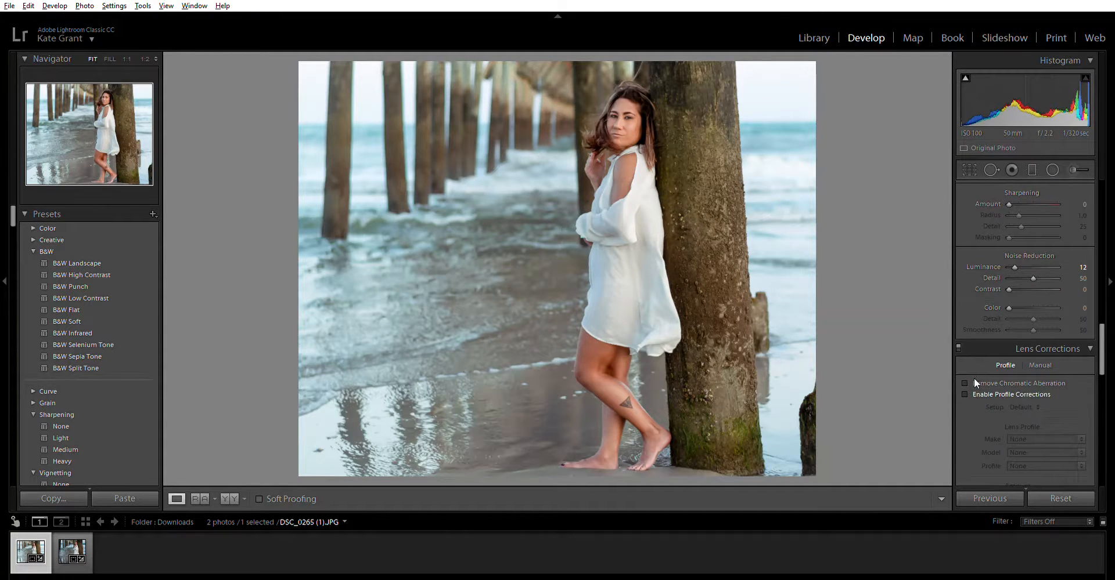
scroll(973, 378, down, 3)
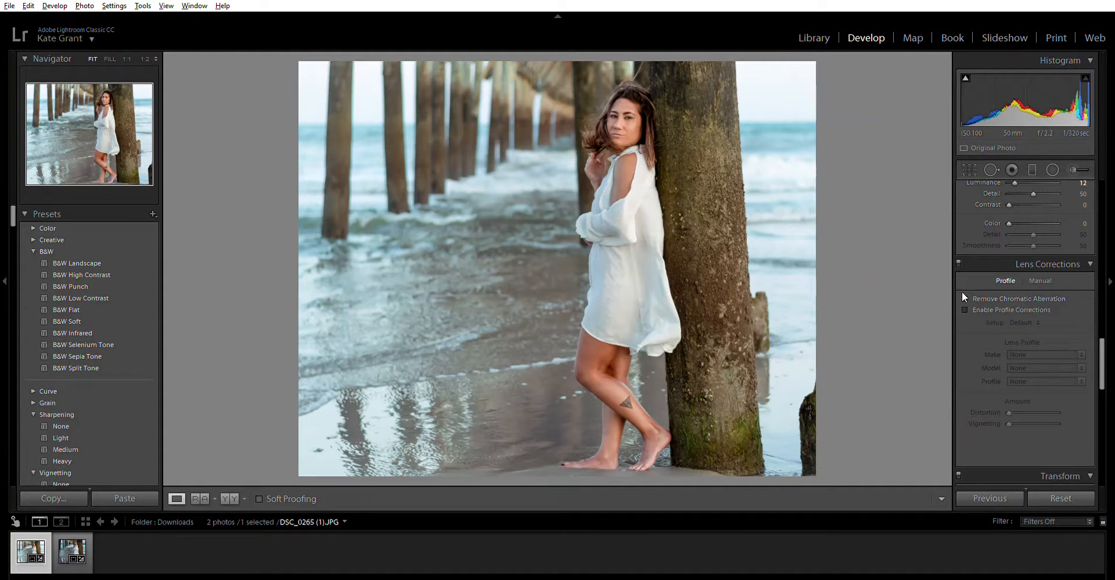
Enable Profile Corrections and Remove Chromatic Aberration in the Lens Corrections.
click(965, 309)
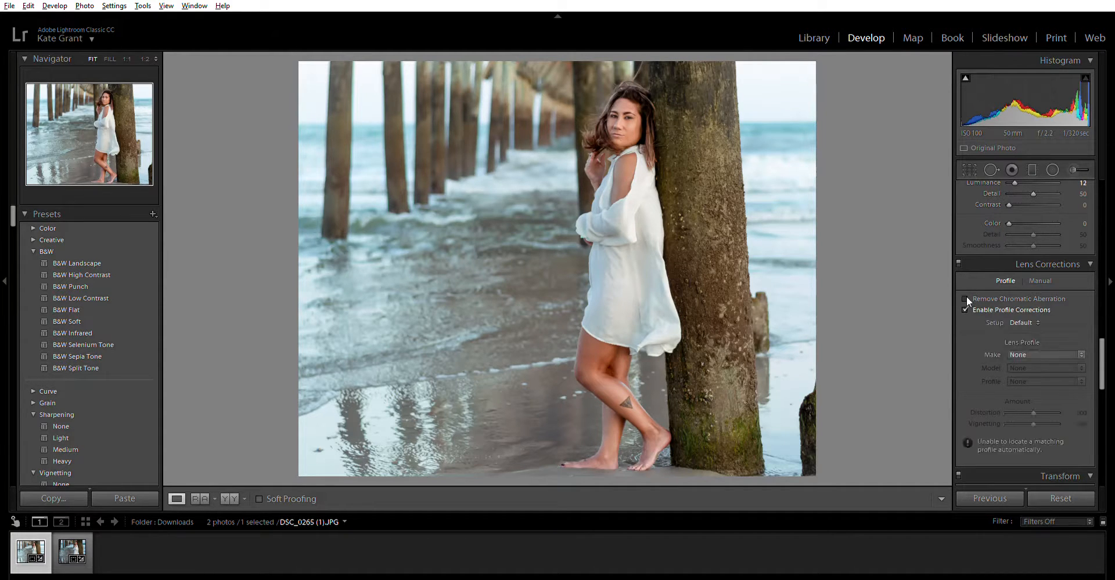
click(965, 298)
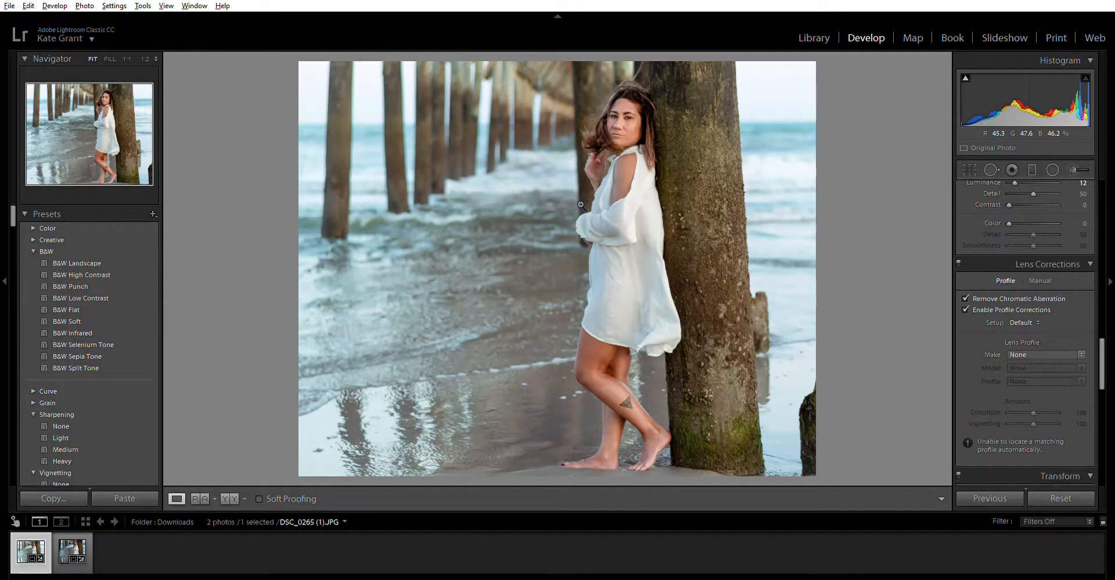
Soften the wrinkles on the front of the white dress with an adjustment brush using the Soften Skin effect.
click(629, 278)
drag(637, 292, 612, 286)
click(612, 285)
key(k)
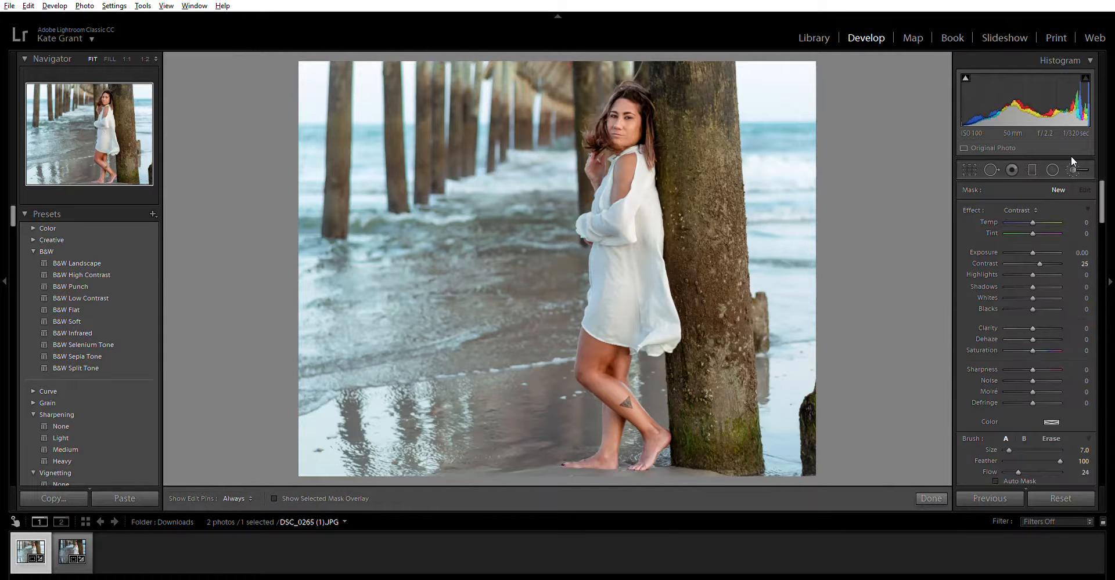
click(970, 459)
click(618, 287)
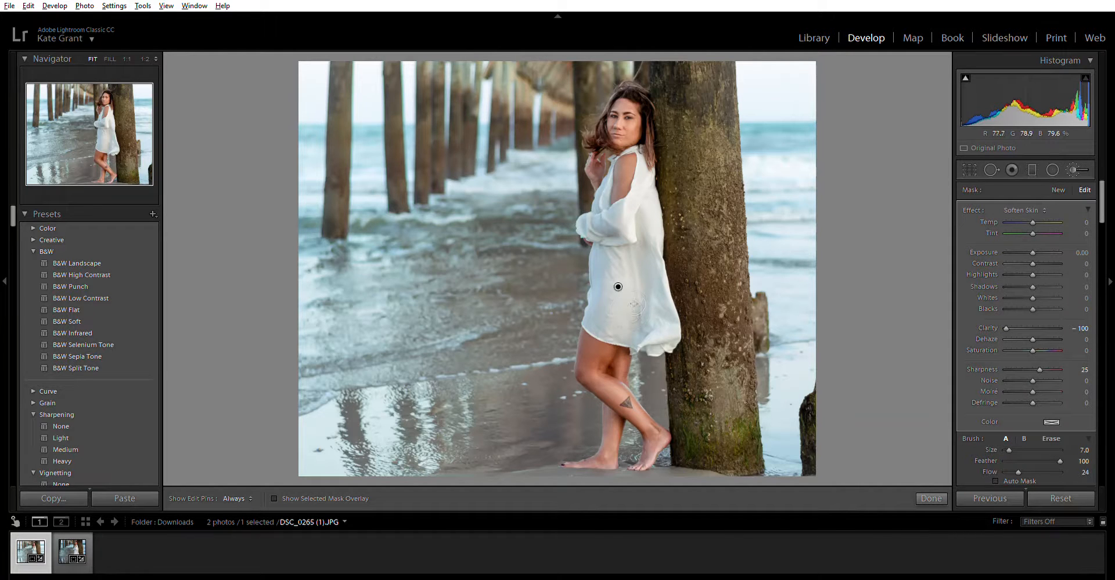
key(h)
key(h)
click(913, 497)
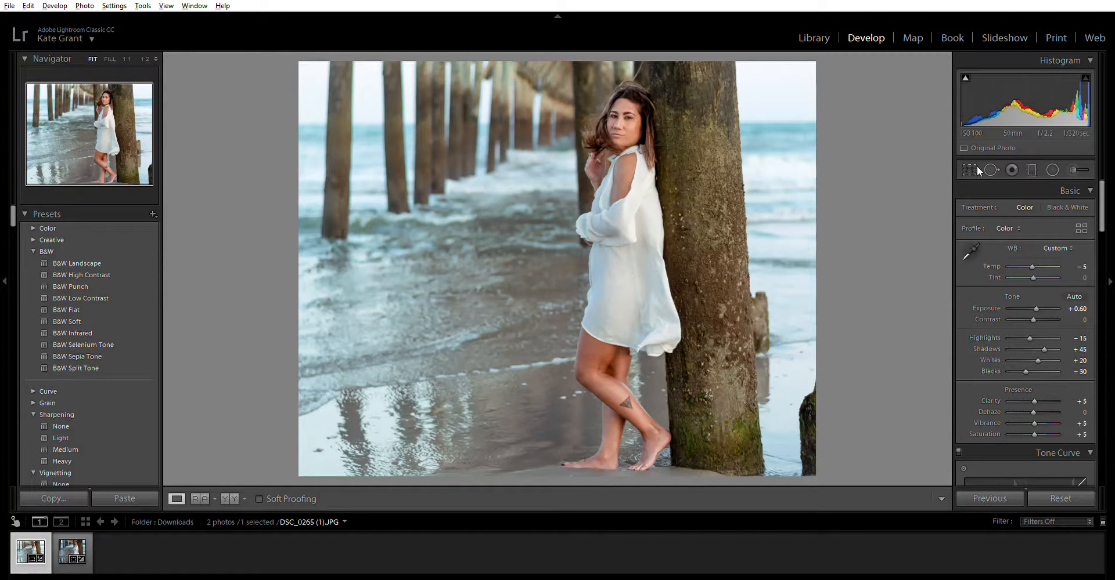
Heal the wrinkles on the upper front of the dress with Spot Removal strokes, lowering the brush size to 34.
click(991, 169)
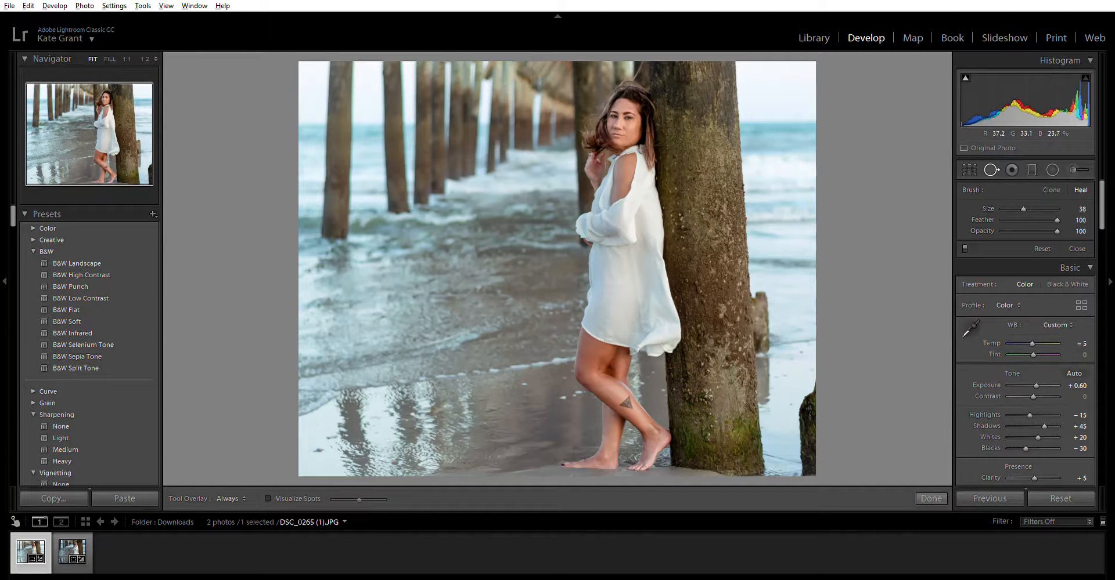
scroll(558, 269, up, 5)
scroll(558, 269, down, 3)
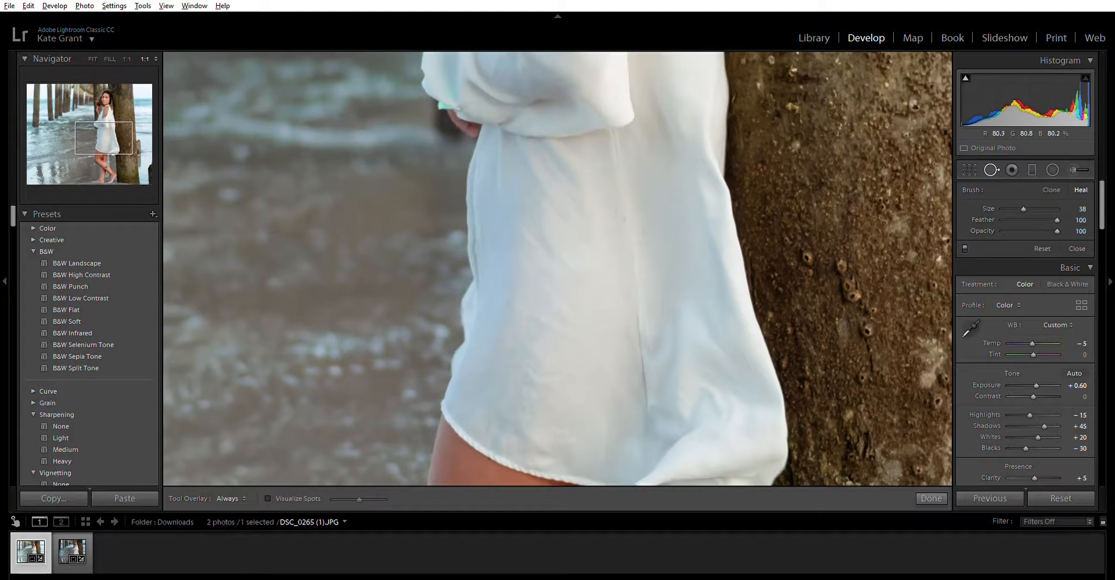
scroll(621, 218, down, 1)
click(584, 337)
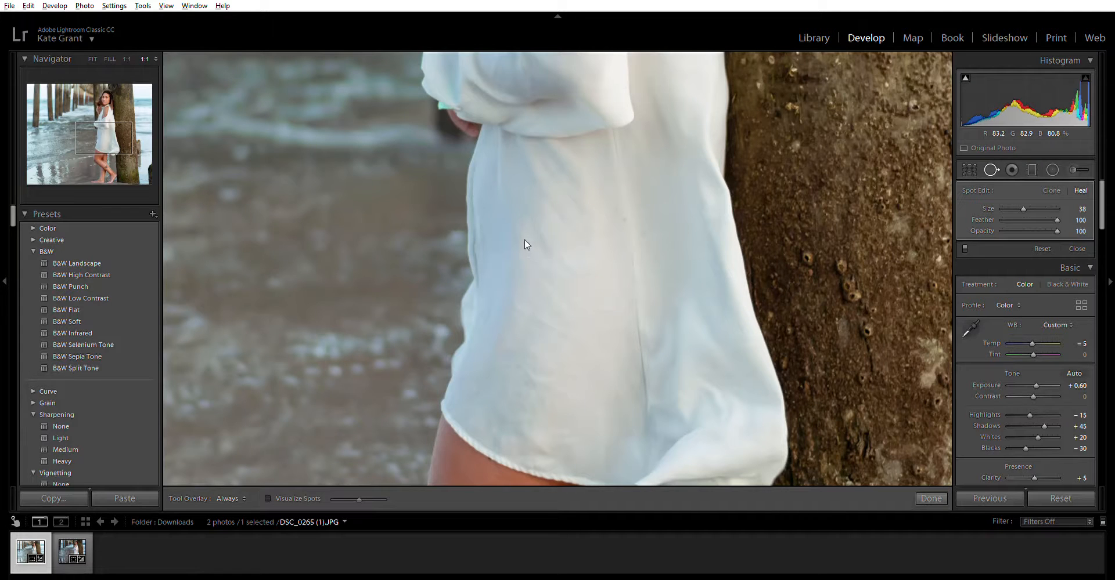
drag(526, 242, 558, 307)
drag(535, 161, 561, 206)
drag(529, 166, 545, 178)
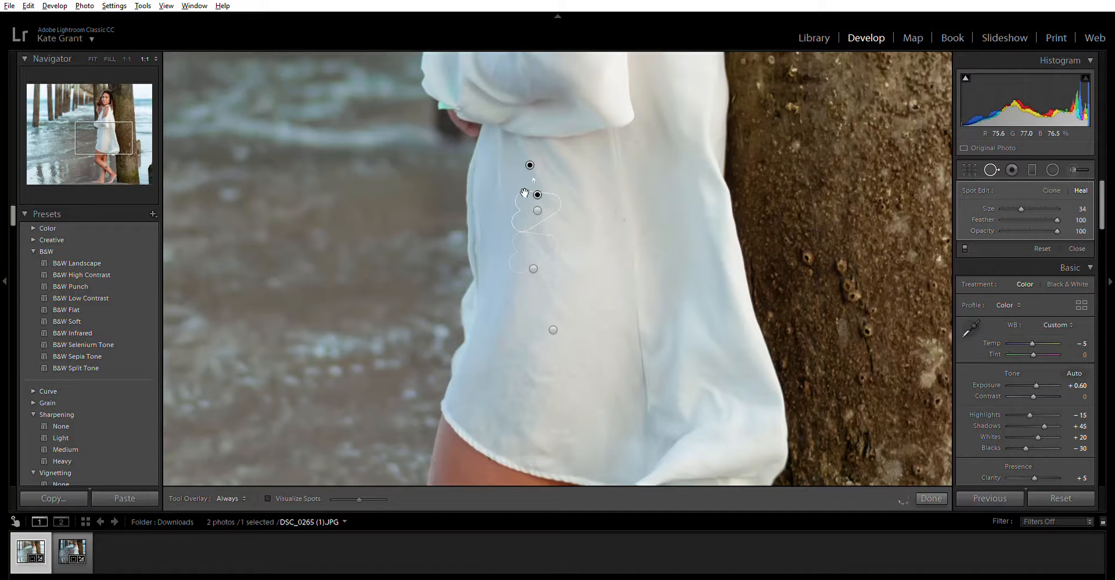
Move the source areas of the upper dress healing strokes onto smoother fabric lower on the dress.
click(546, 208)
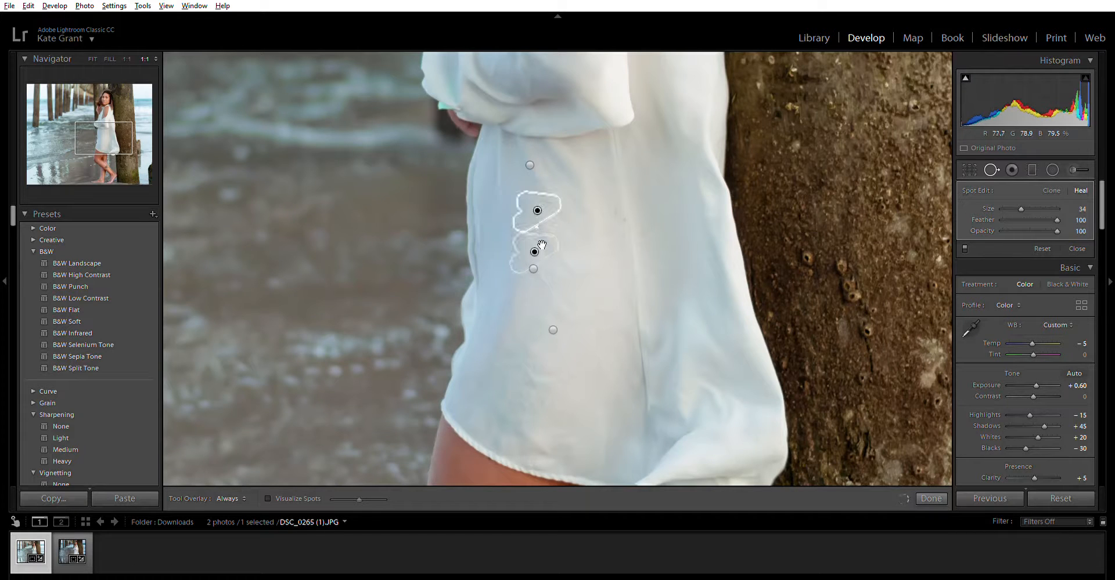
drag(541, 244, 530, 304)
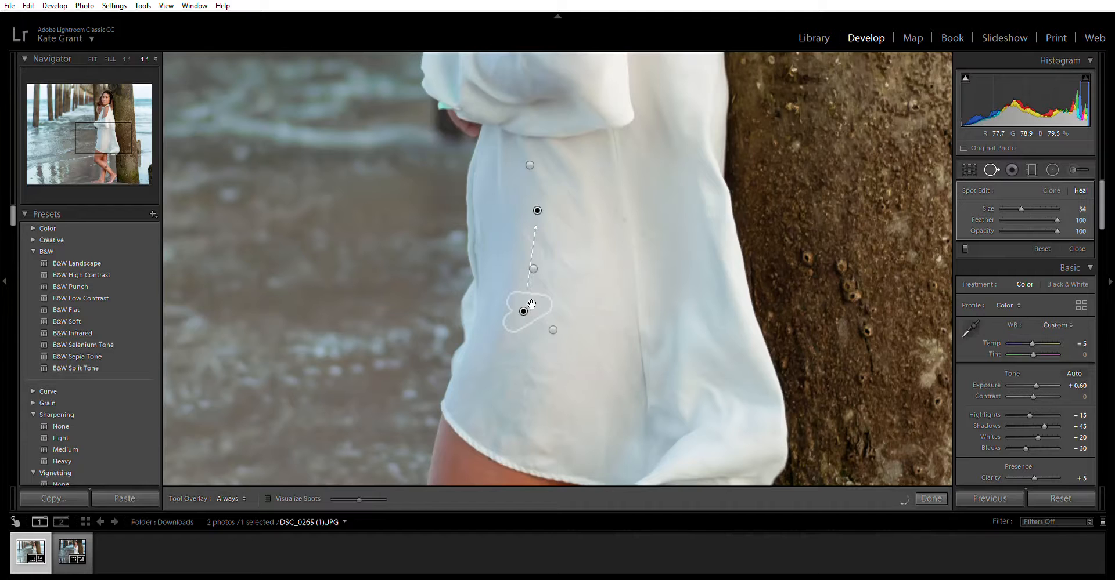
click(558, 325)
click(533, 269)
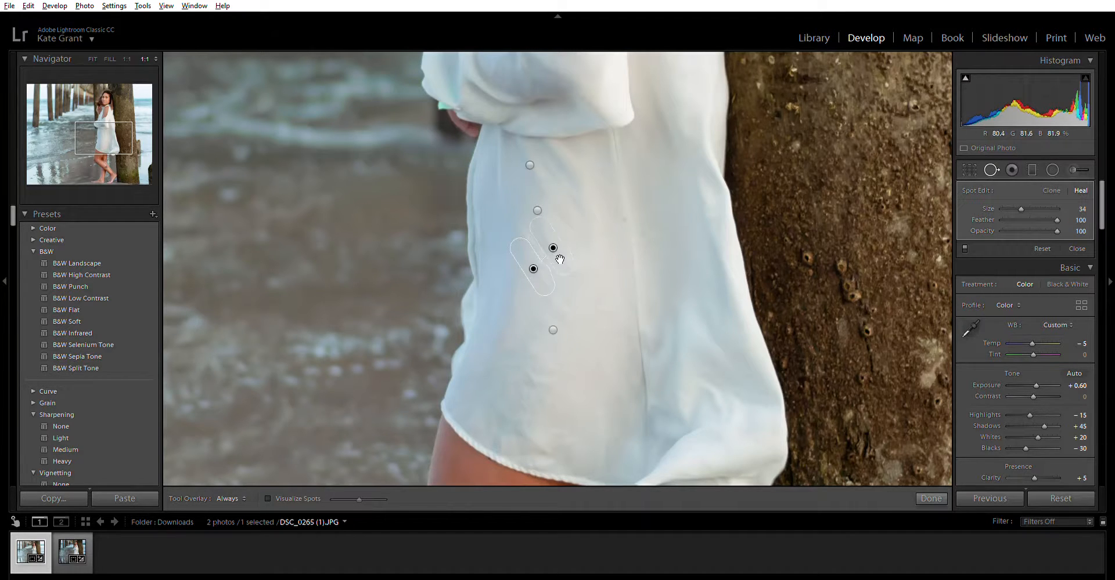
mouse_move(546, 277)
mouse_down()
mouse_move(565, 291)
mouse_move(546, 304)
mouse_up()
Heal the remaining diagonal folds across the middle of the dress and reposition the sampled fabric.
drag(591, 236, 532, 275)
drag(536, 187, 593, 249)
drag(554, 235, 536, 251)
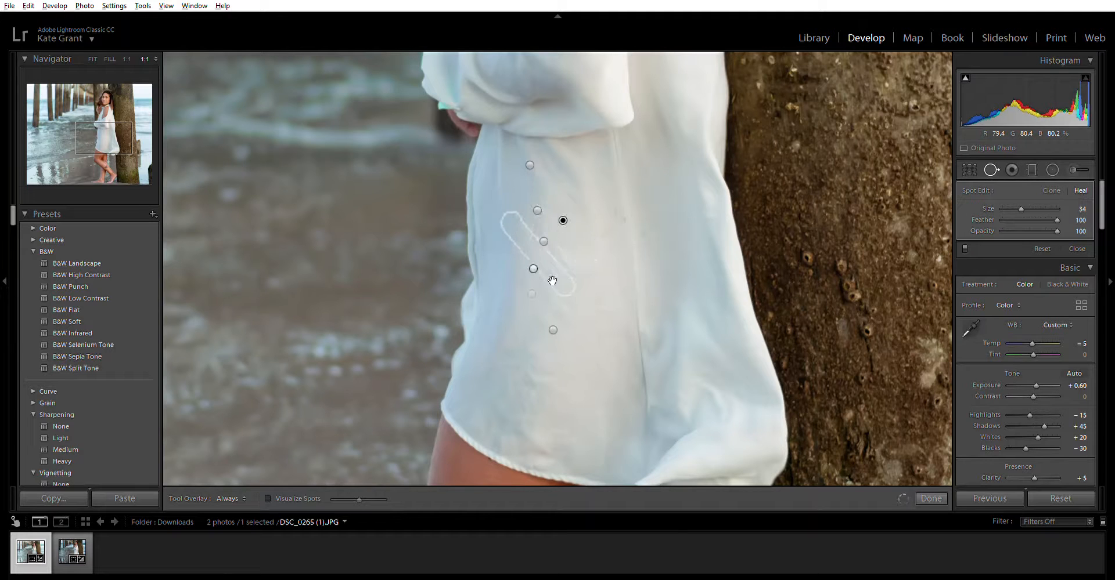
drag(575, 313, 553, 278)
Heal the creases on the lower front of the dress, sampling clean fabric from higher up.
drag(590, 287, 601, 365)
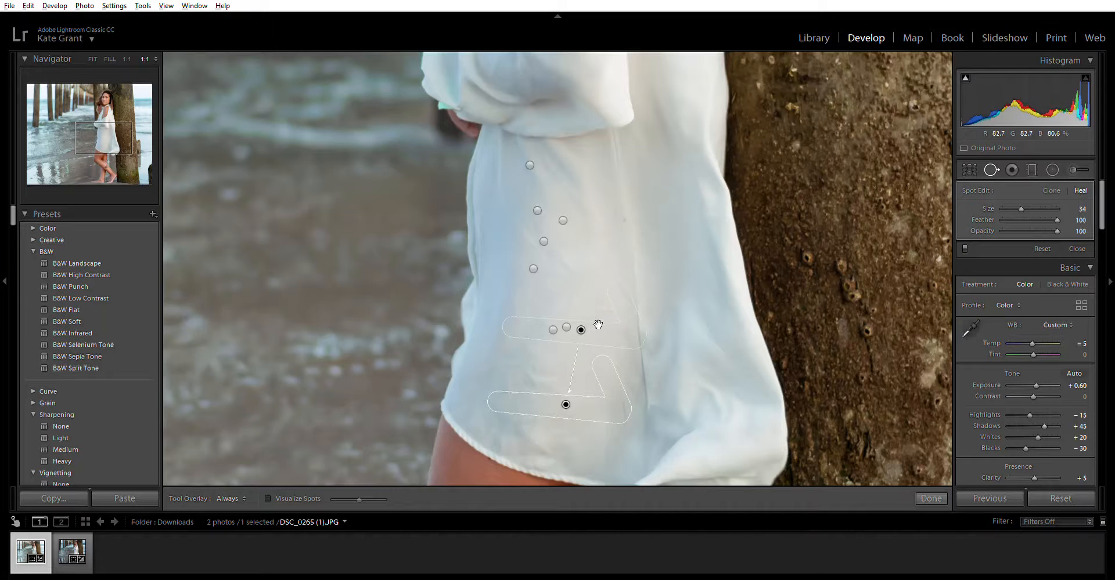
mouse_move(582, 328)
mouse_down()
mouse_move(562, 328)
mouse_move(534, 366)
mouse_up()
click(538, 375)
drag(561, 258, 584, 270)
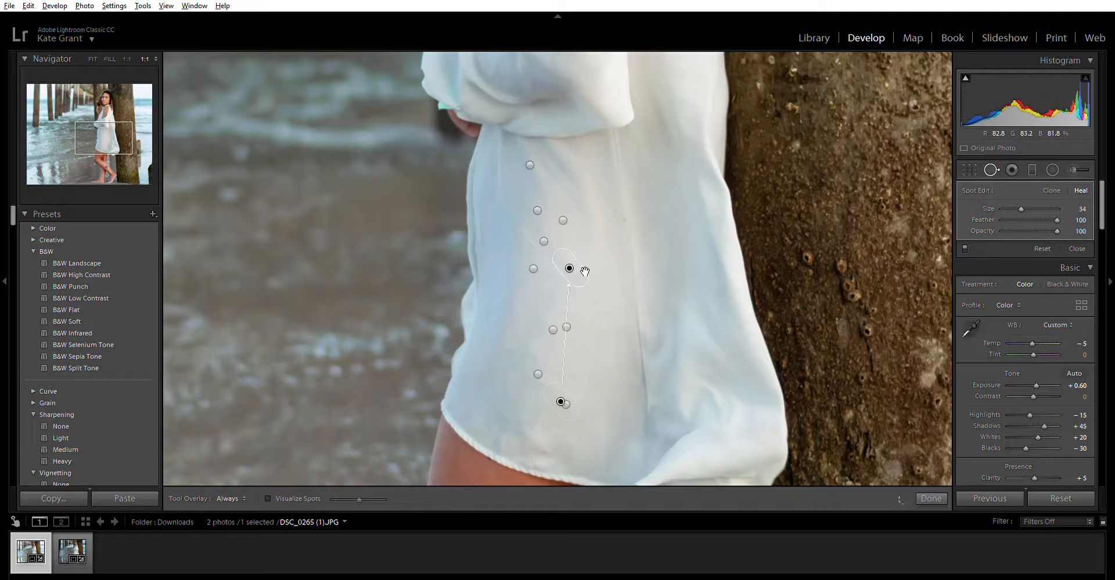
Finish the spot removal on the dress and compare the whole photo before and after side by side.
click(930, 498)
click(869, 415)
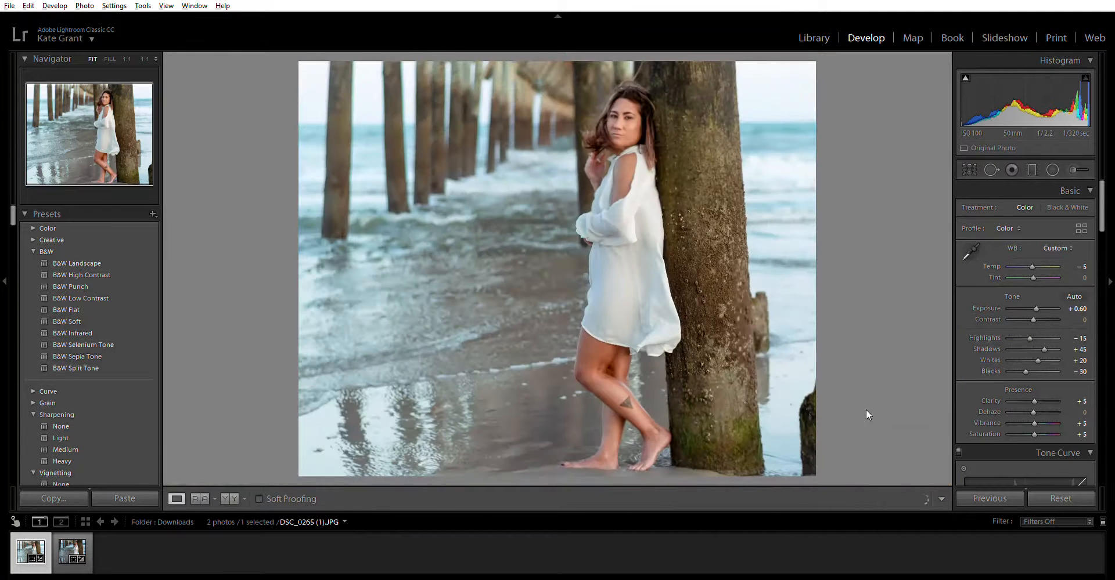
key(y)
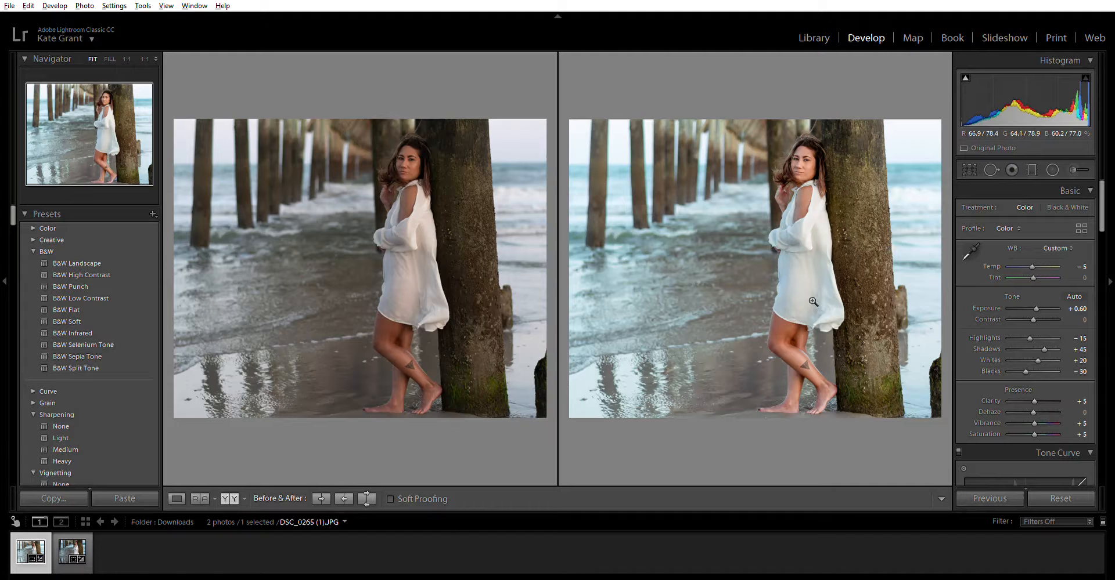
key(y)
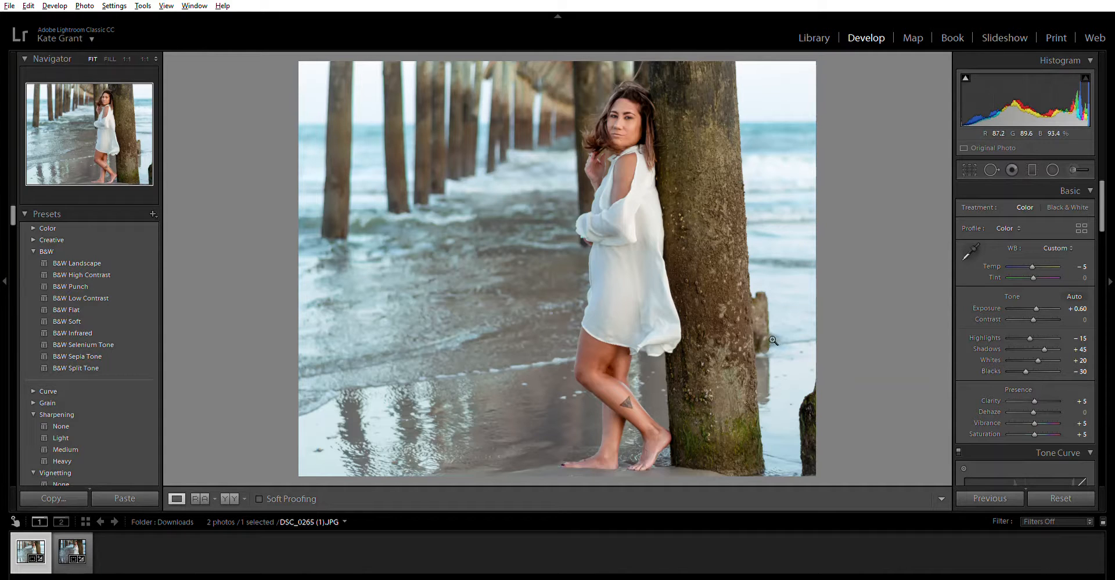
Heal over the short broken post behind the large piling with a size 82 brush, sampling the water above it.
click(989, 164)
scroll(703, 262, up, 5)
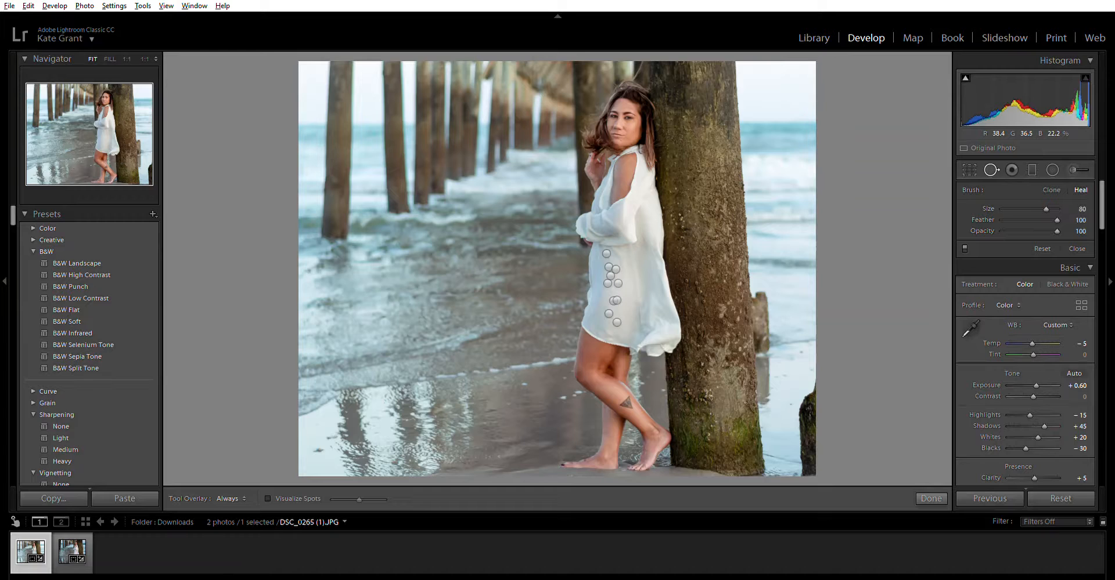
drag(759, 301, 767, 376)
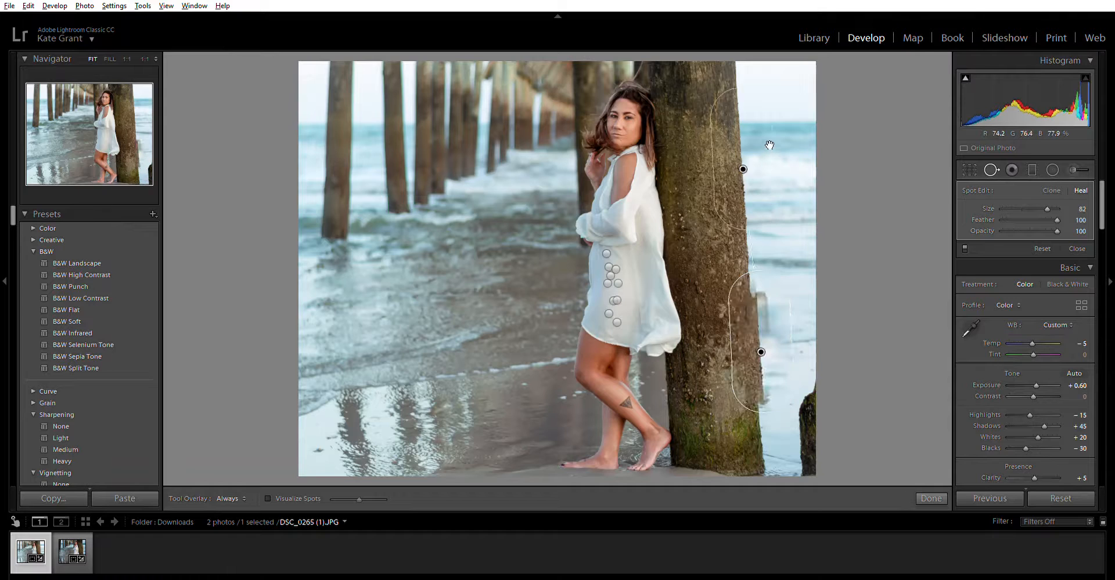
drag(749, 158, 753, 196)
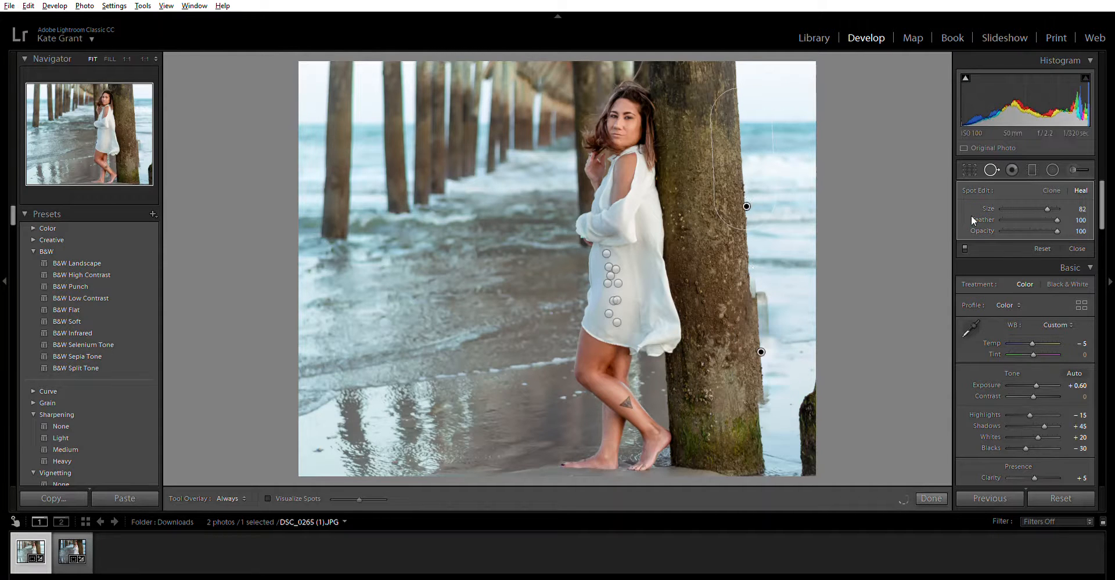
Switch the post's spot edit to Clone, shift its source slightly away from the piling and set Feather to 52.
click(1050, 190)
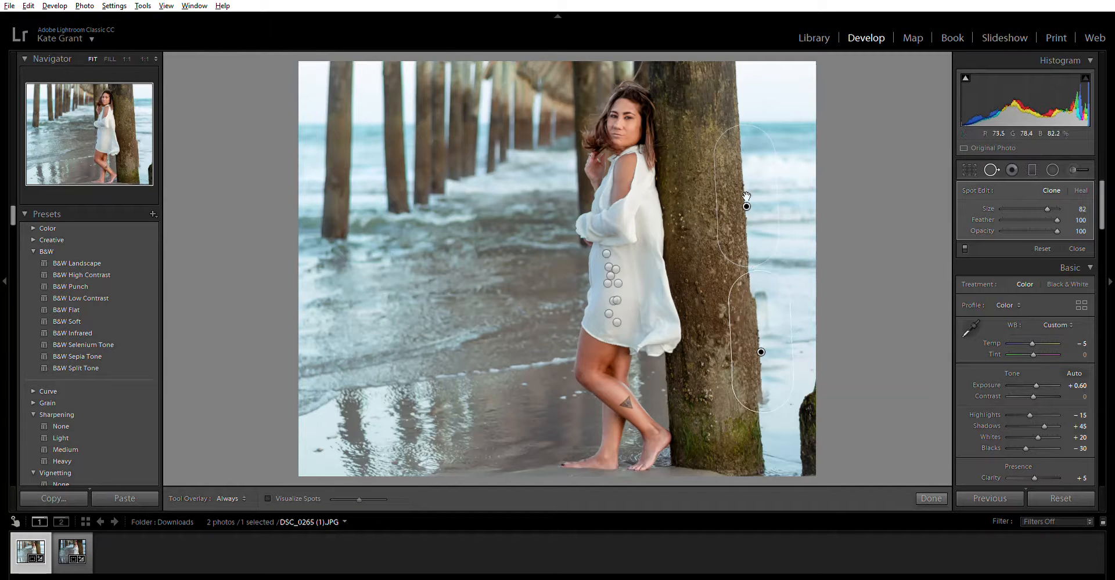
drag(749, 202, 755, 201)
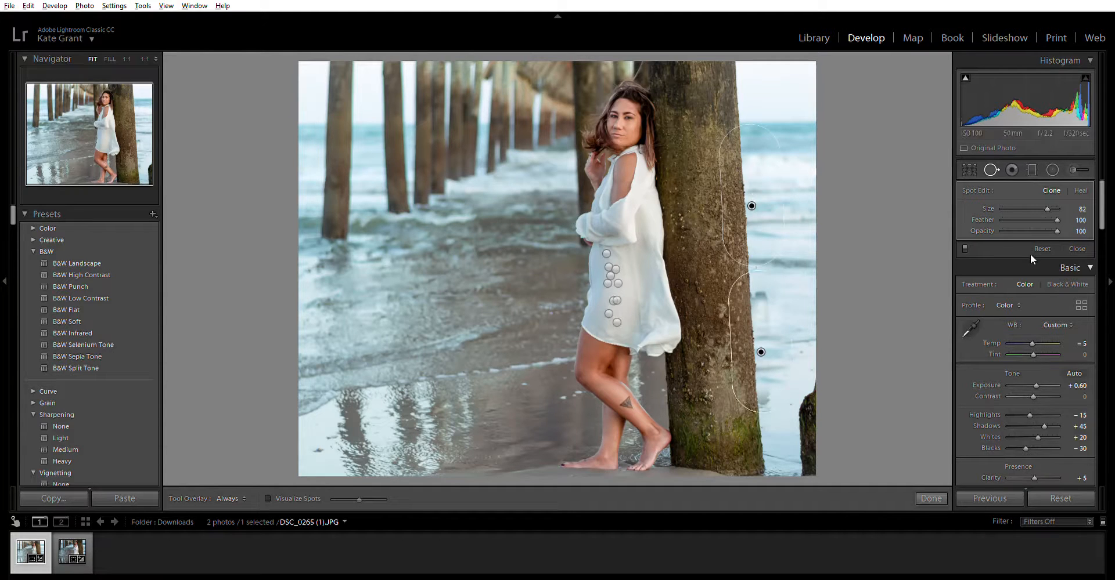
drag(1052, 213, 1042, 213)
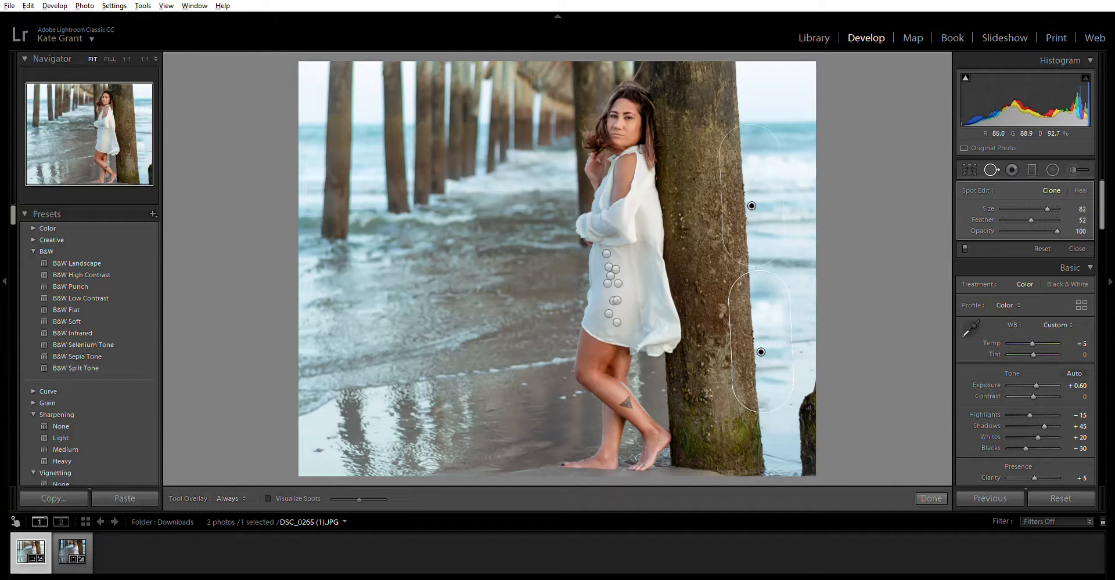
click(928, 499)
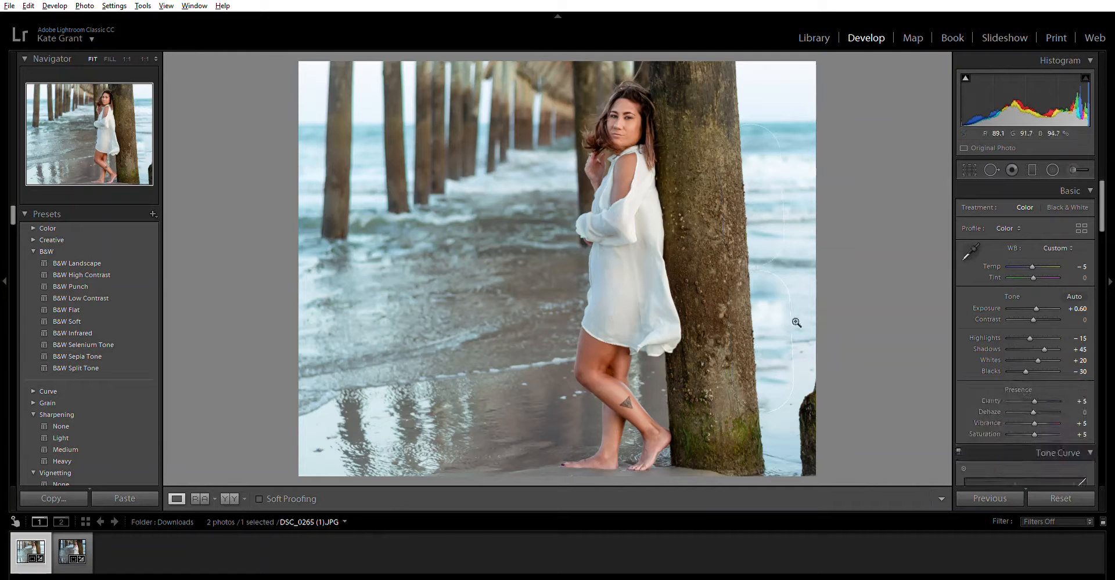
Crop in the photo's right side to cut out the dark stump in the lower corner.
key(r)
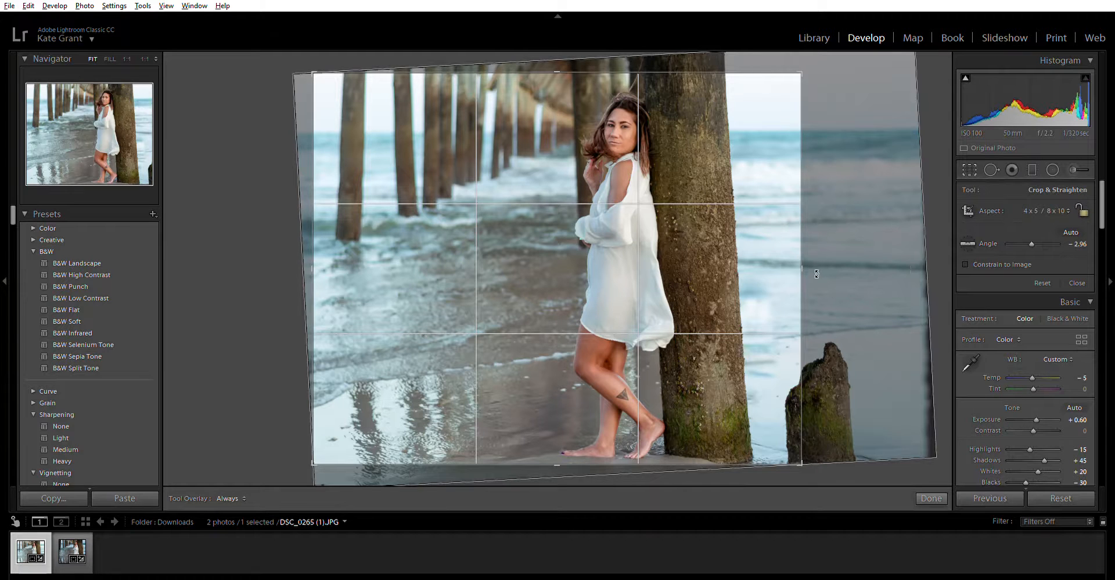
mouse_move(801, 268)
mouse_down()
mouse_move(778, 265)
mouse_move(797, 263)
mouse_up()
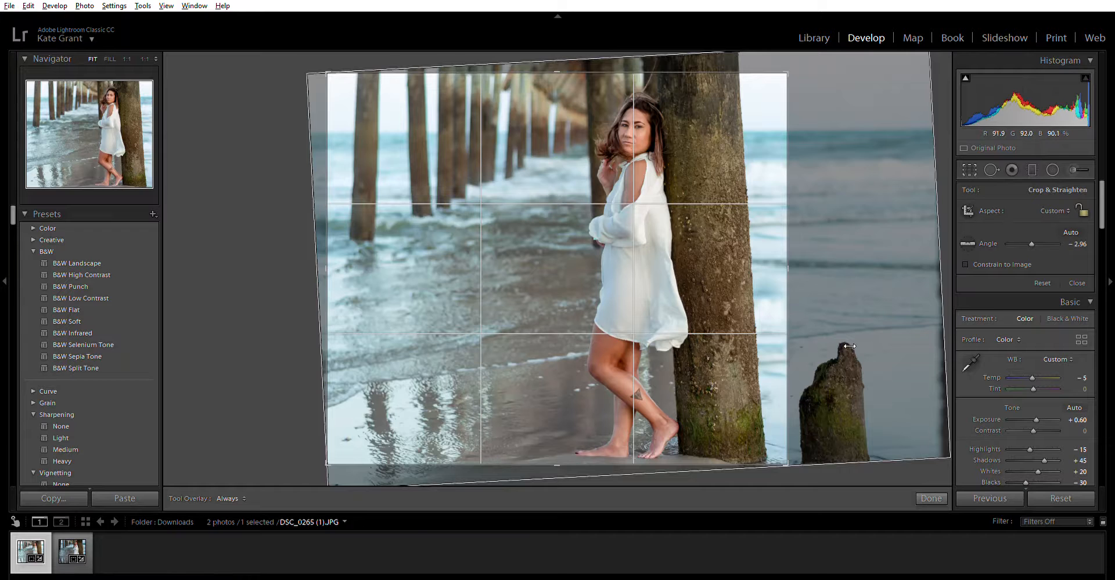
click(939, 494)
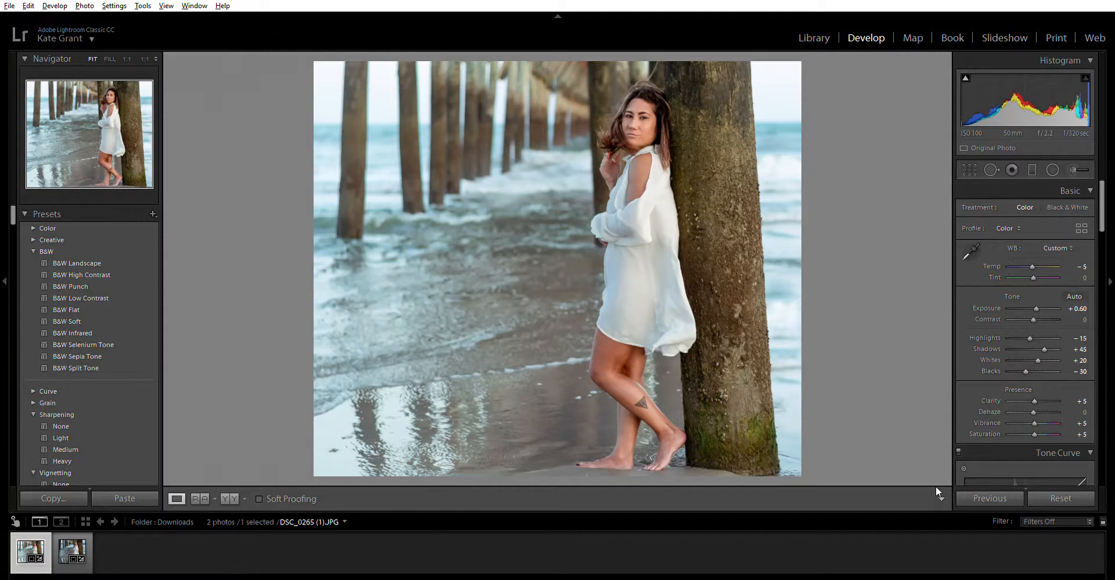
Clone out the stray strand of hair above the woman's head with a size 21 brush.
click(662, 64)
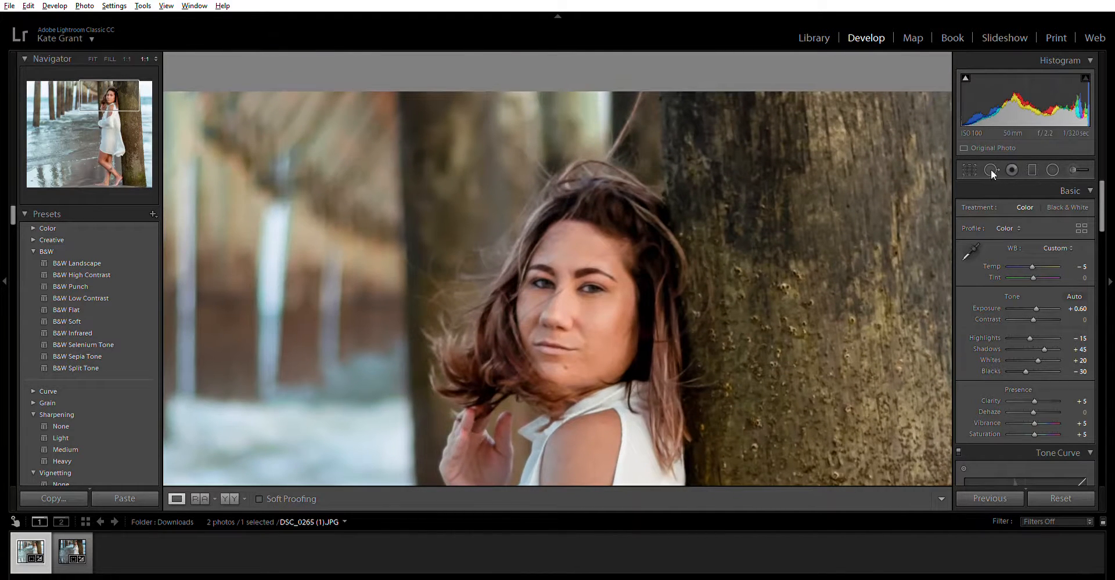
click(991, 170)
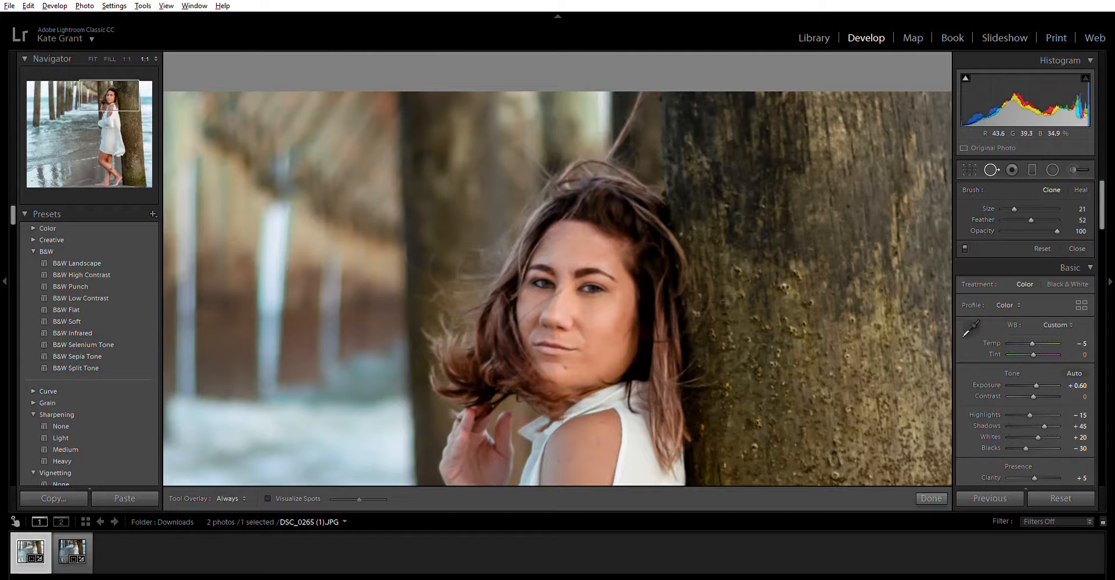
drag(643, 89, 620, 140)
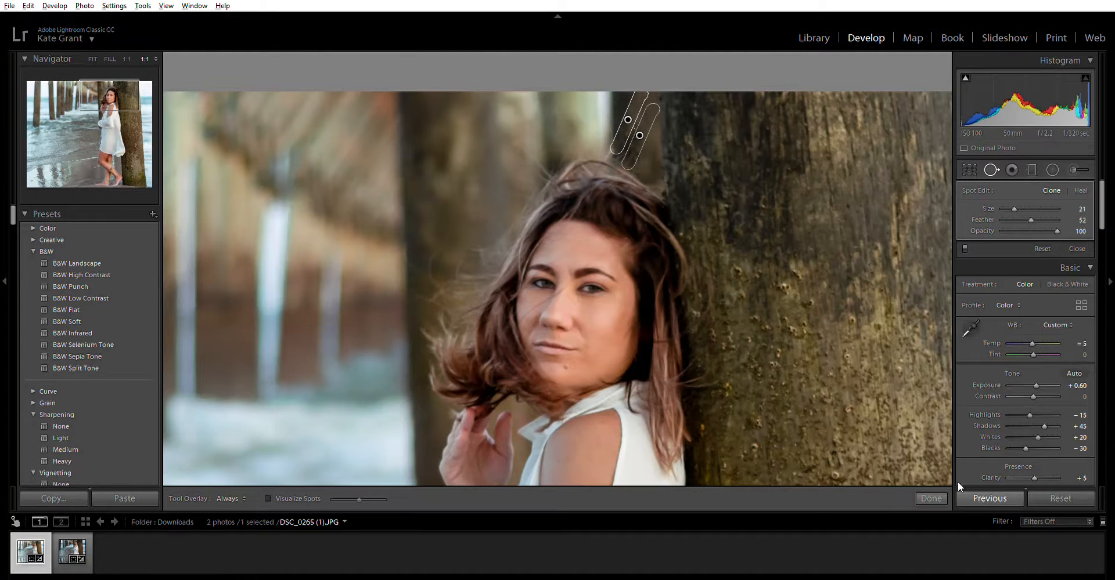
click(934, 498)
click(838, 300)
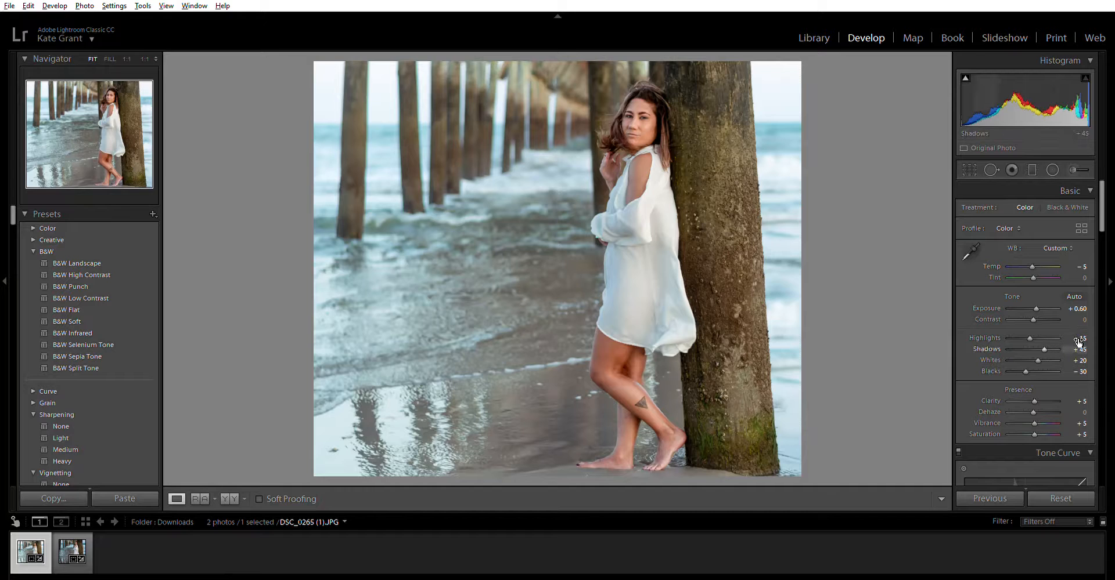
Add a Highlight Priority post-crop vignette with Amount -100, Feather 86 and Midpoint 65.
scroll(1077, 341, down, 3)
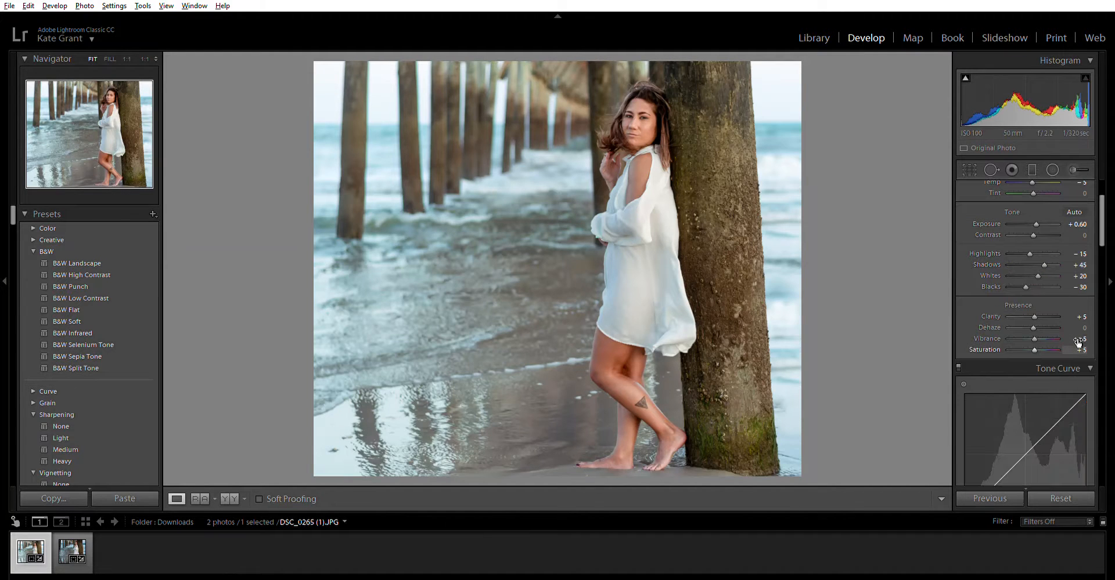
scroll(1078, 343, down, 10)
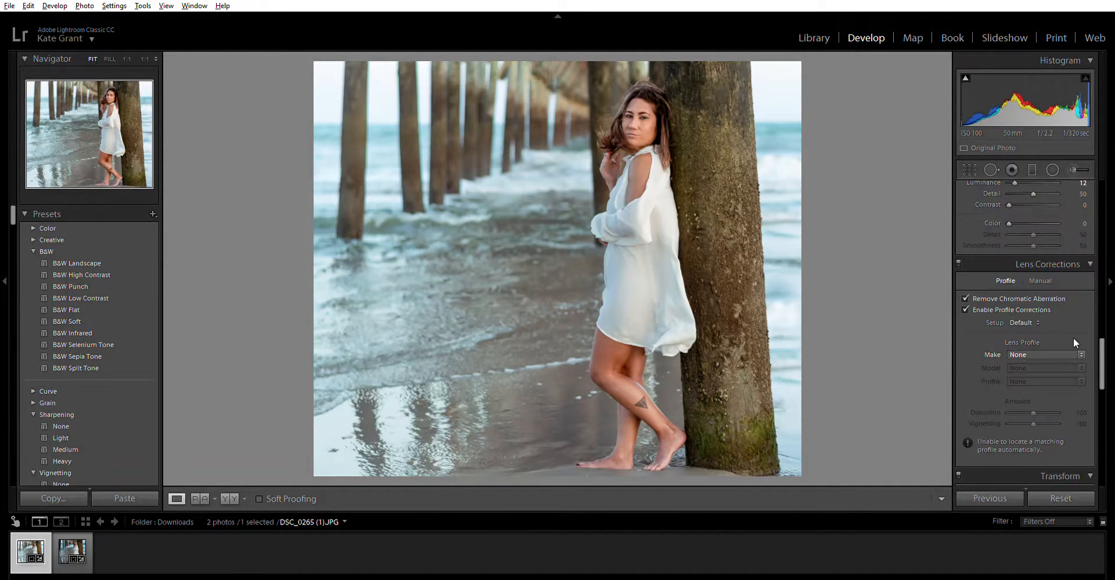
scroll(1073, 338, down, 6)
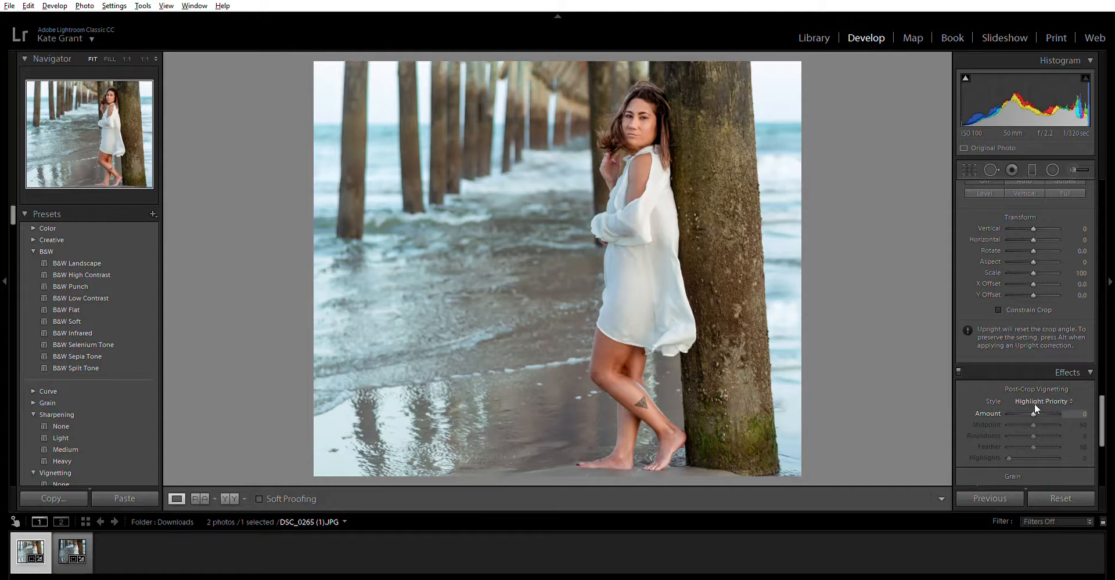
drag(1034, 406, 995, 405)
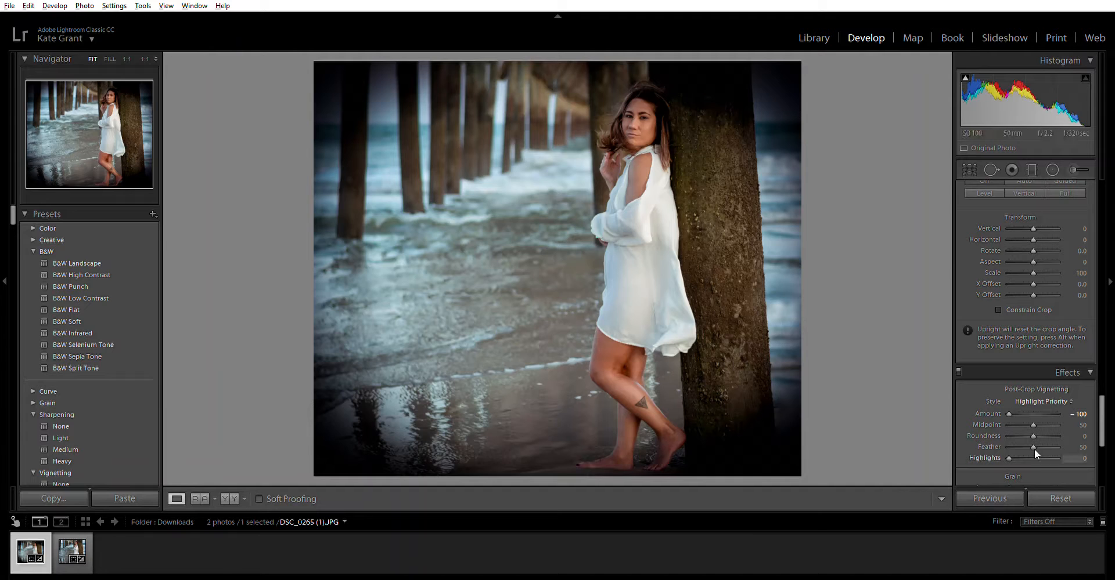
drag(1039, 446, 1051, 440)
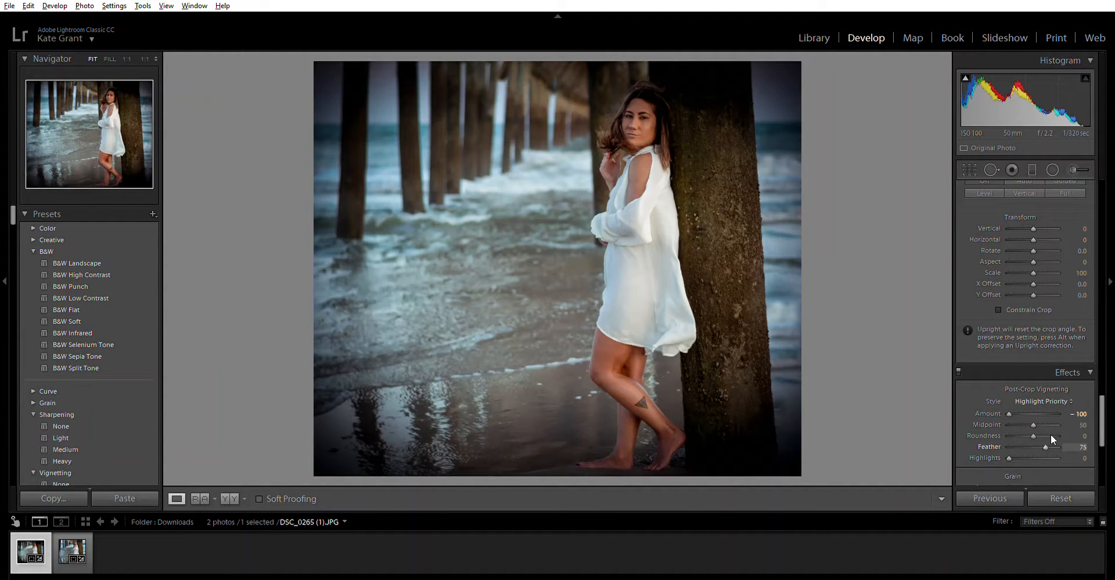
click(1050, 440)
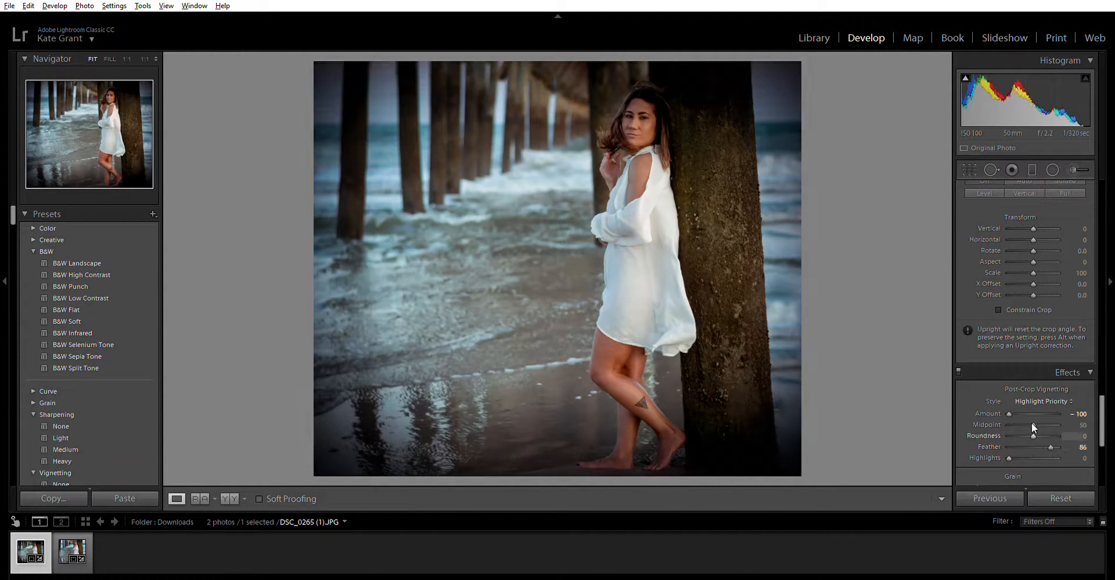
key(Up)
key(Up)
key(Up)
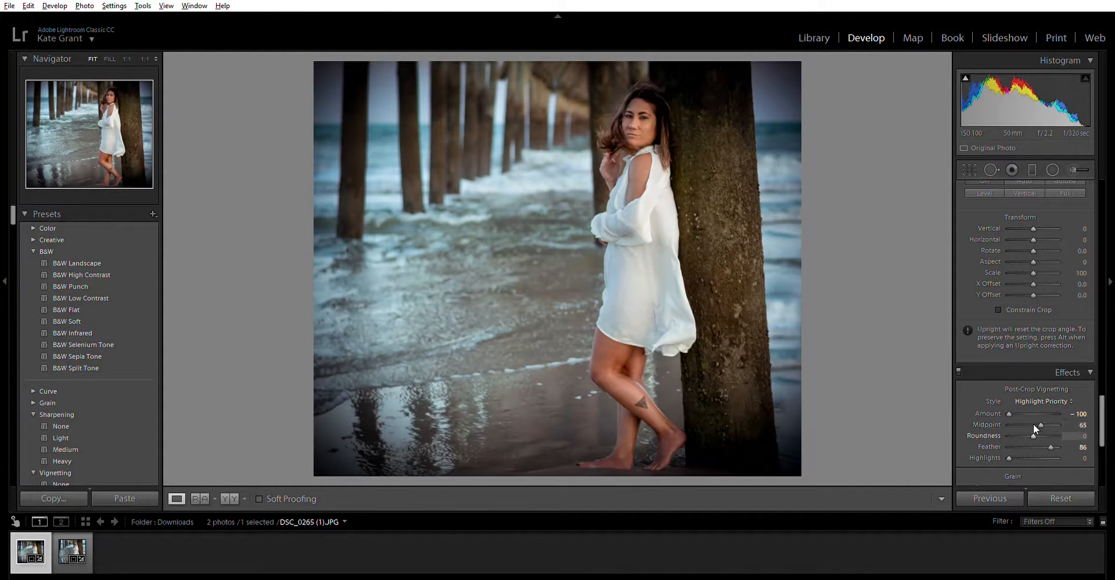
Soften the vignette by setting Amount to -55, Roundness to +19 and Feather to 100.
drag(1033, 427, 1024, 424)
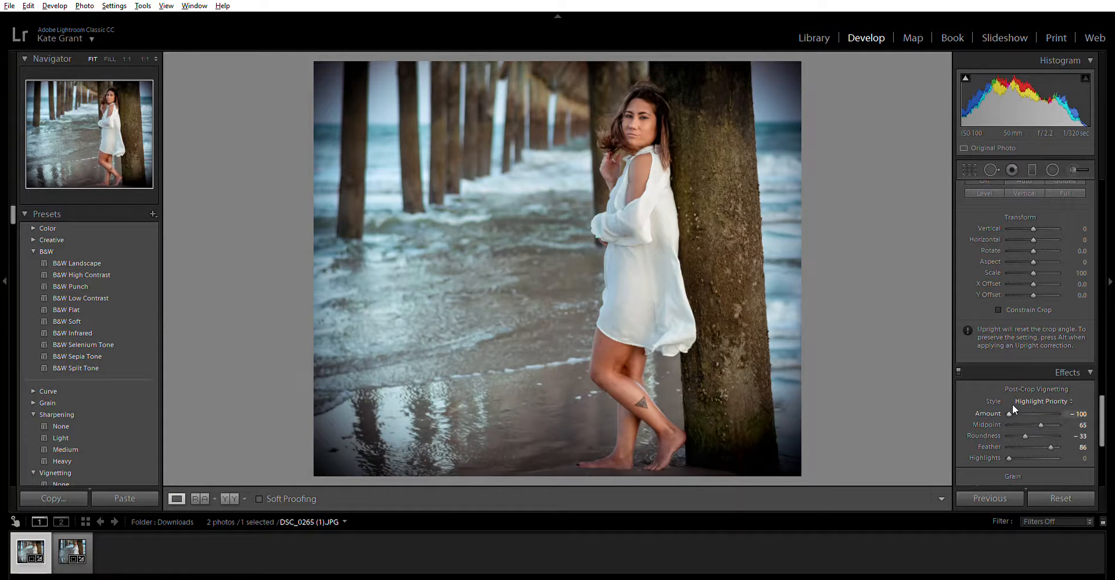
key(Up)
key(Up)
key(Up)
key(Up)
key(Up)
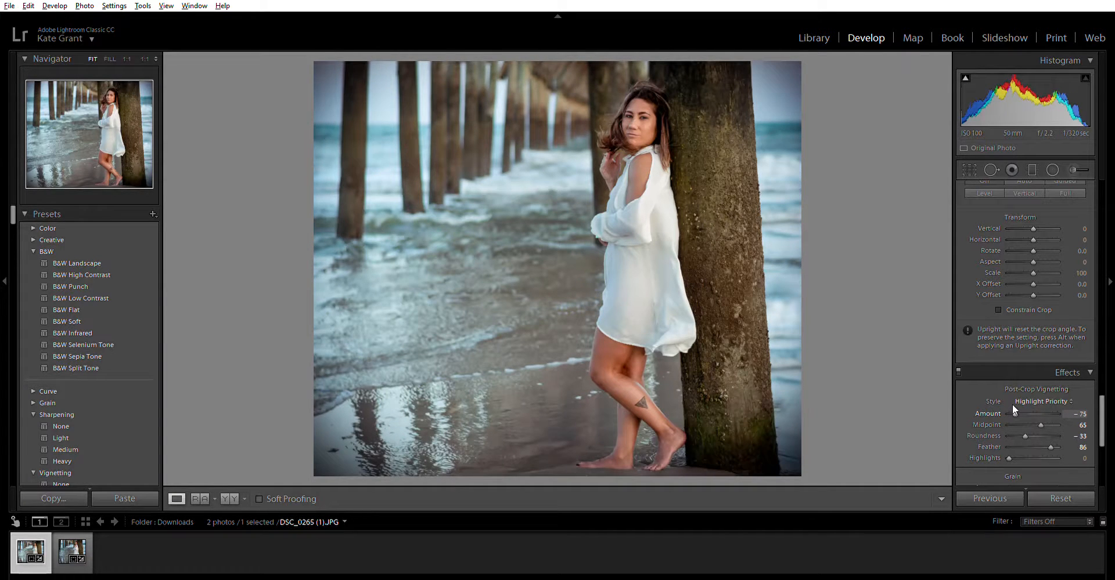
key(Up)
key(Up)
key(Down)
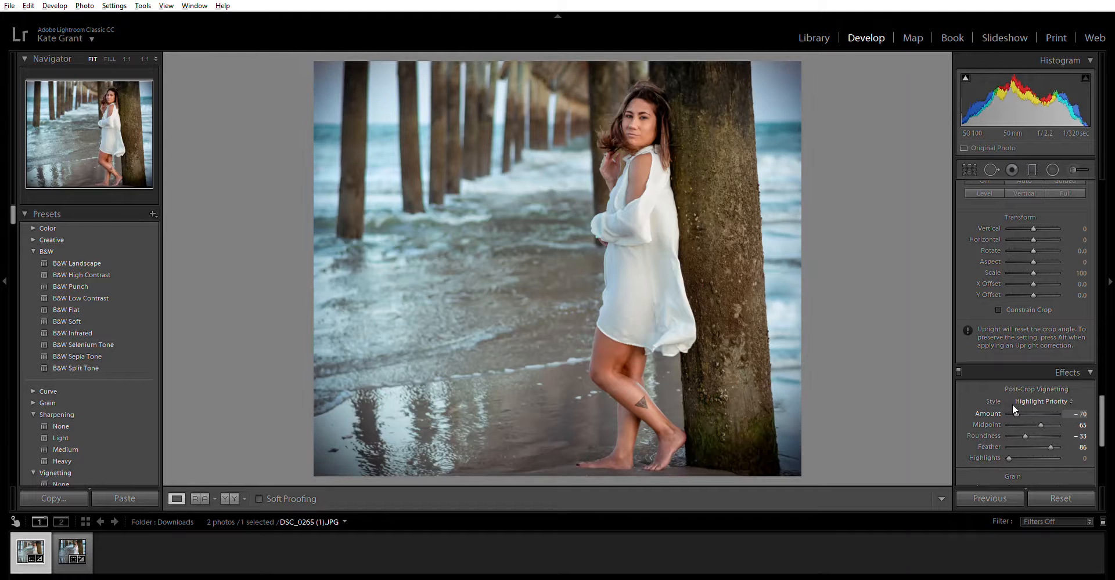
drag(1049, 439, 1018, 403)
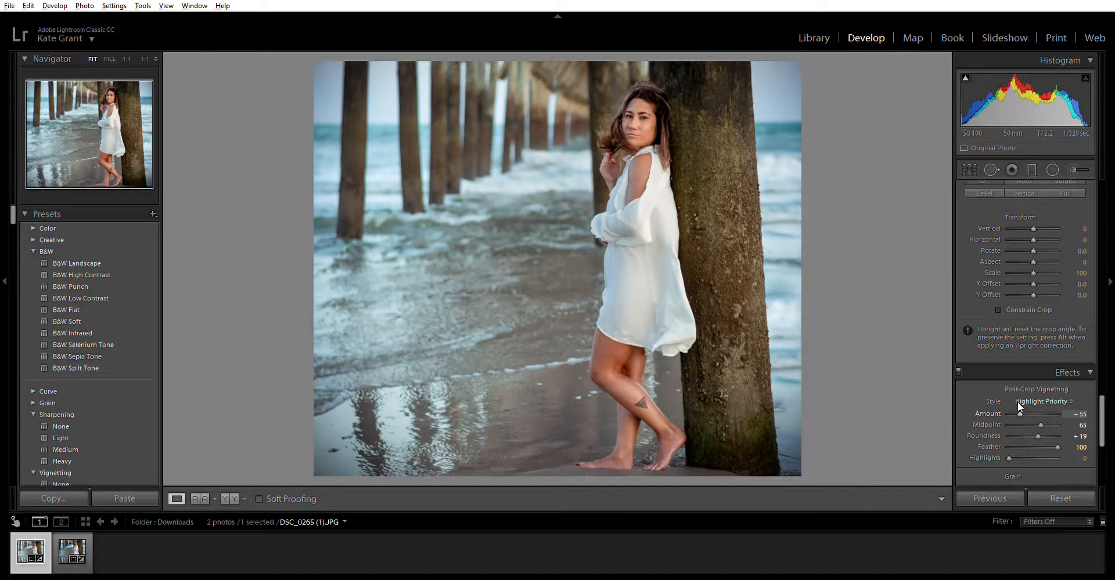
Draw a tall oval radial filter around the woman using the Exposure effect, extending it beyond the photo's upper and lower edges.
click(1052, 169)
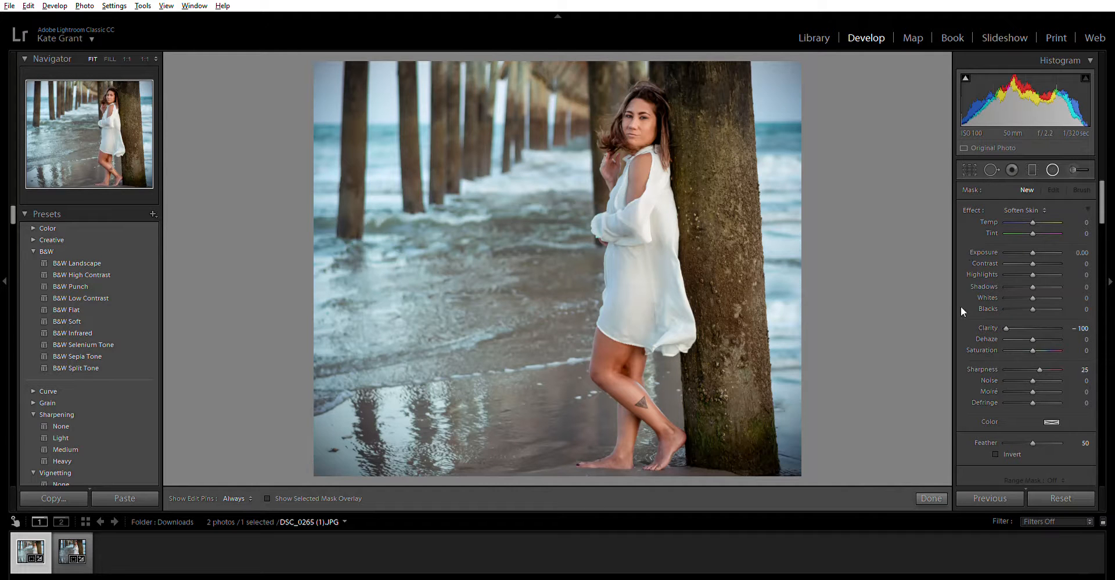
click(956, 238)
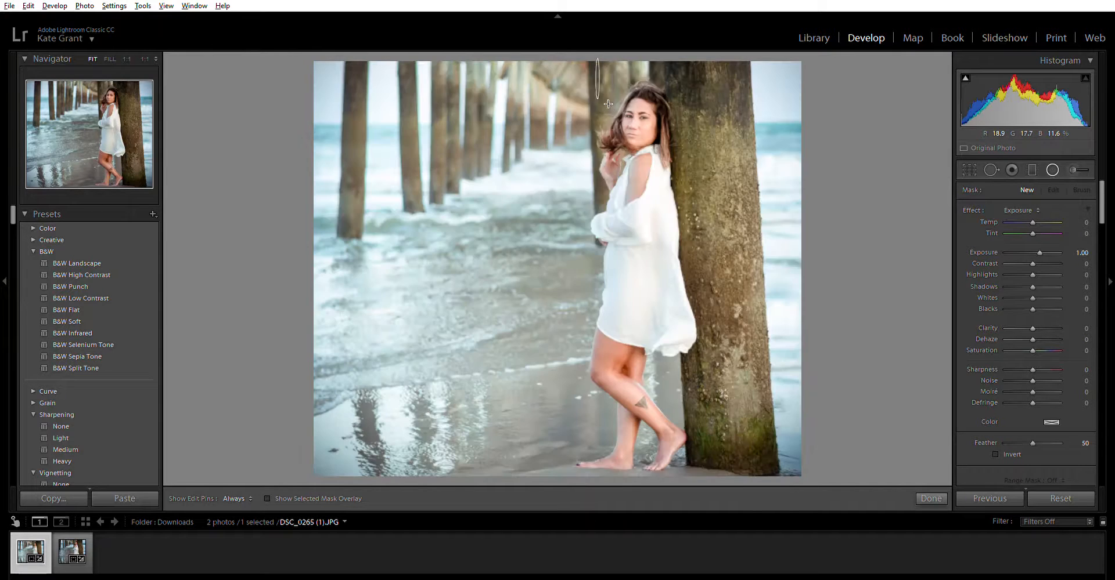
drag(601, 78, 708, 411)
drag(641, 212, 678, 375)
drag(686, 205, 680, 238)
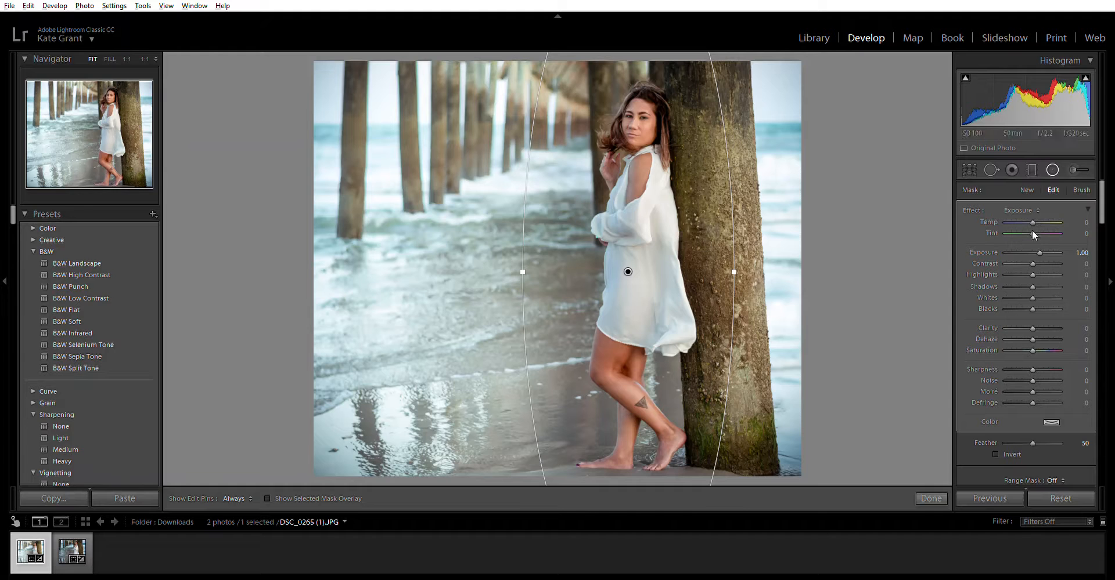
Set the radial filter's Exposure to -0.40 to darken the area outside the oval and finish the filter.
double_click(1041, 244)
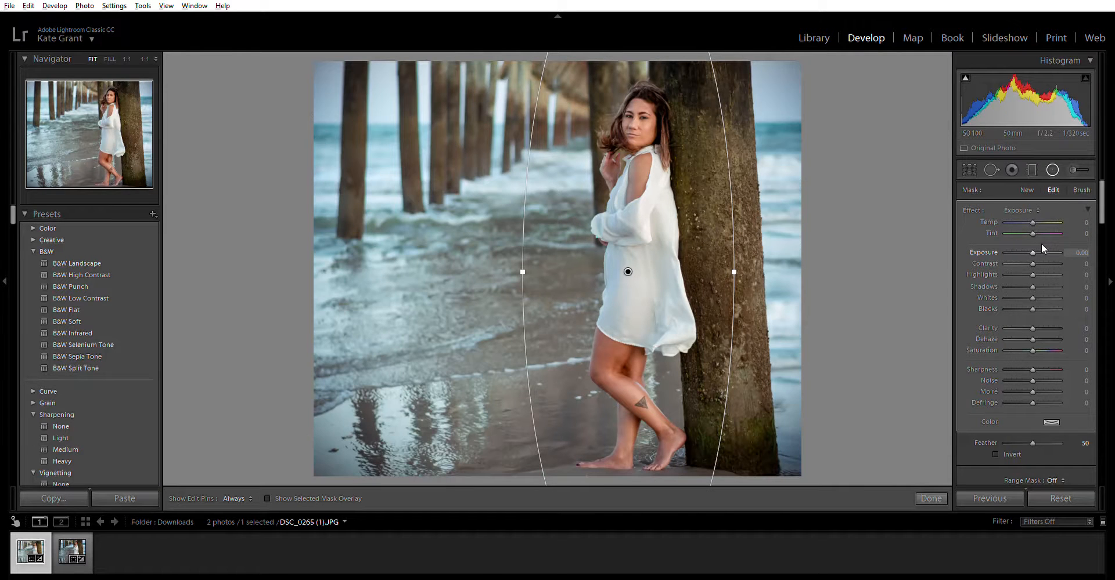
key(Down)
key(Down)
key(Down)
key(Down)
key(Down)
key(Down)
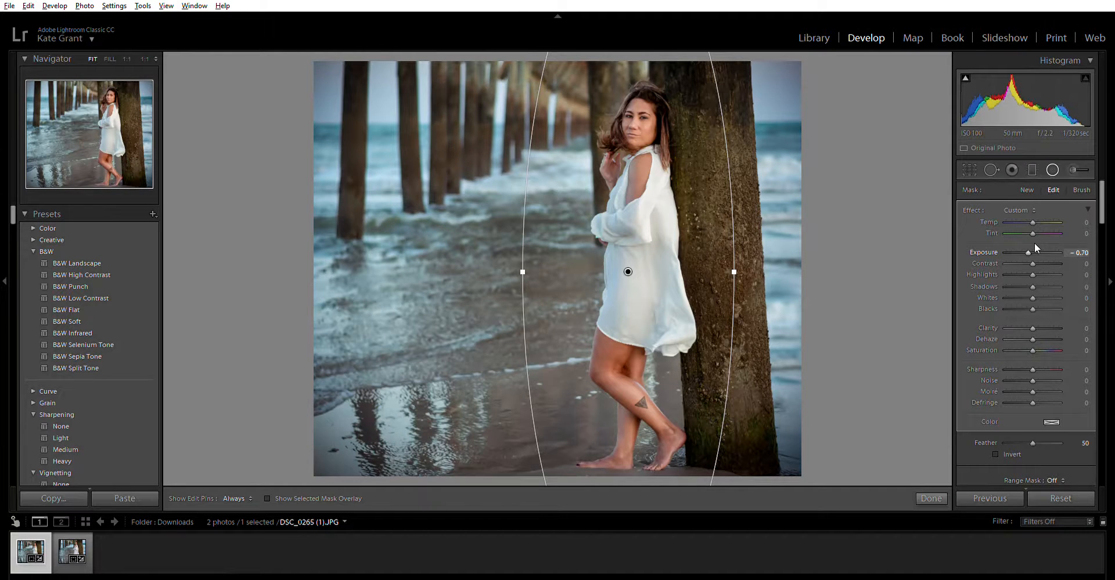
key(Down)
key(Up)
key(Up)
key(Up)
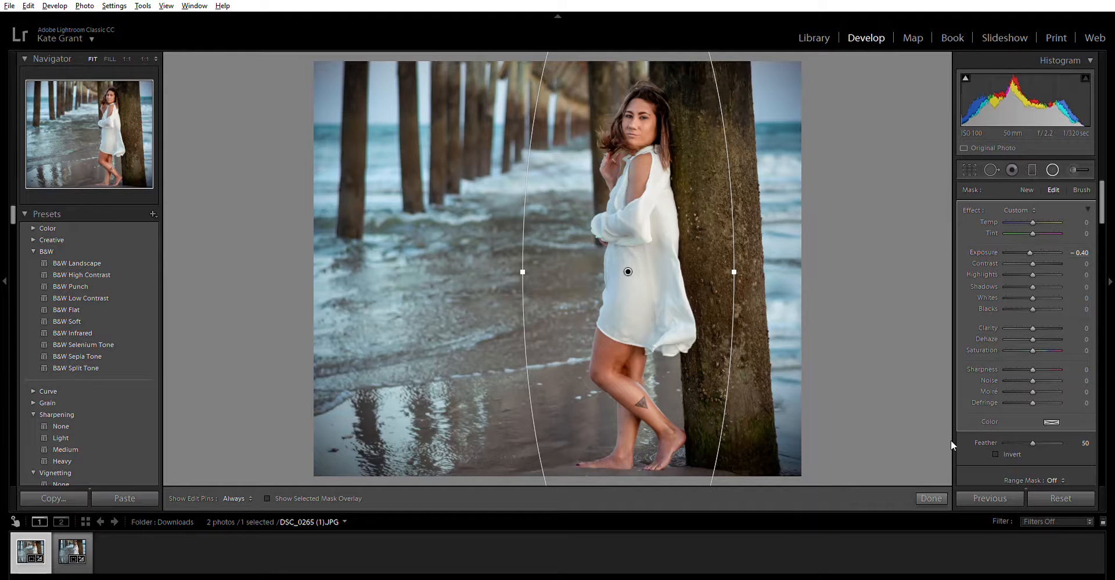
click(928, 498)
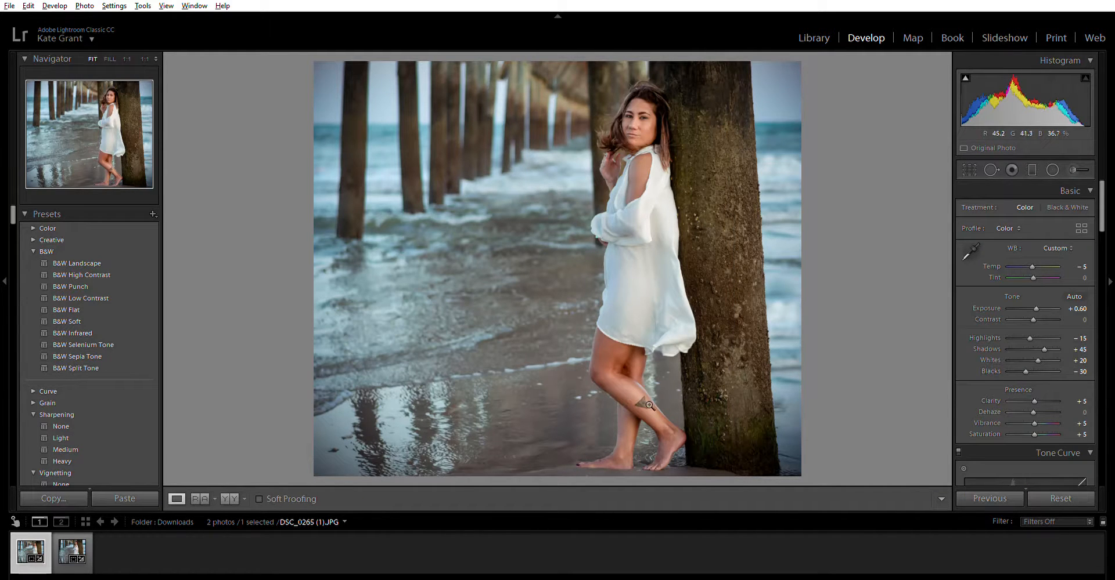
Brush the Contrast effect over the leg tattoo at brush size 2.0, set its Blacks to -19 and fine-tune its Contrast.
click(1079, 170)
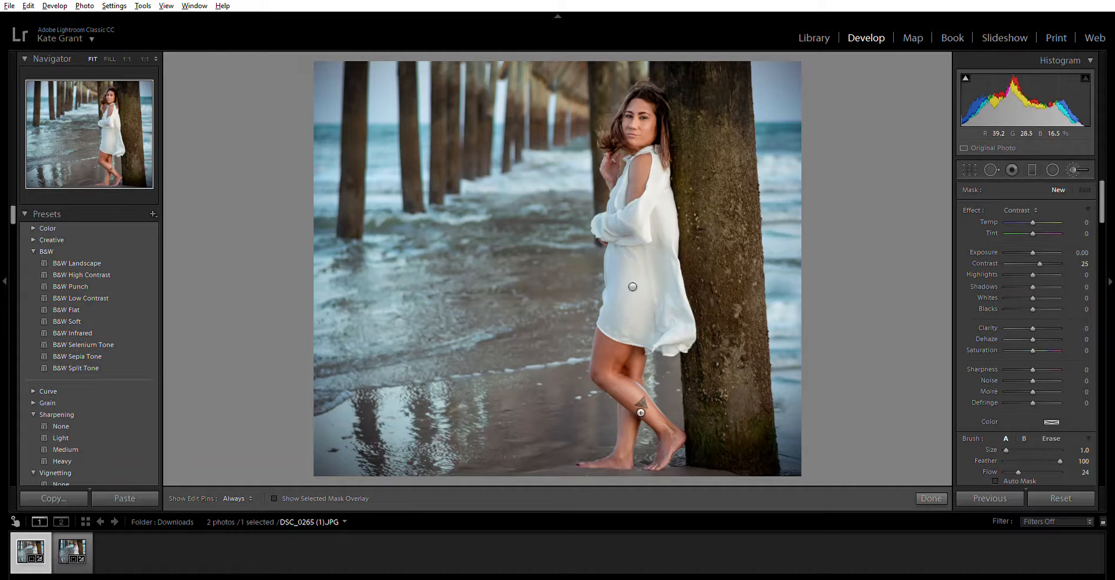
click(636, 404)
key(bracketright)
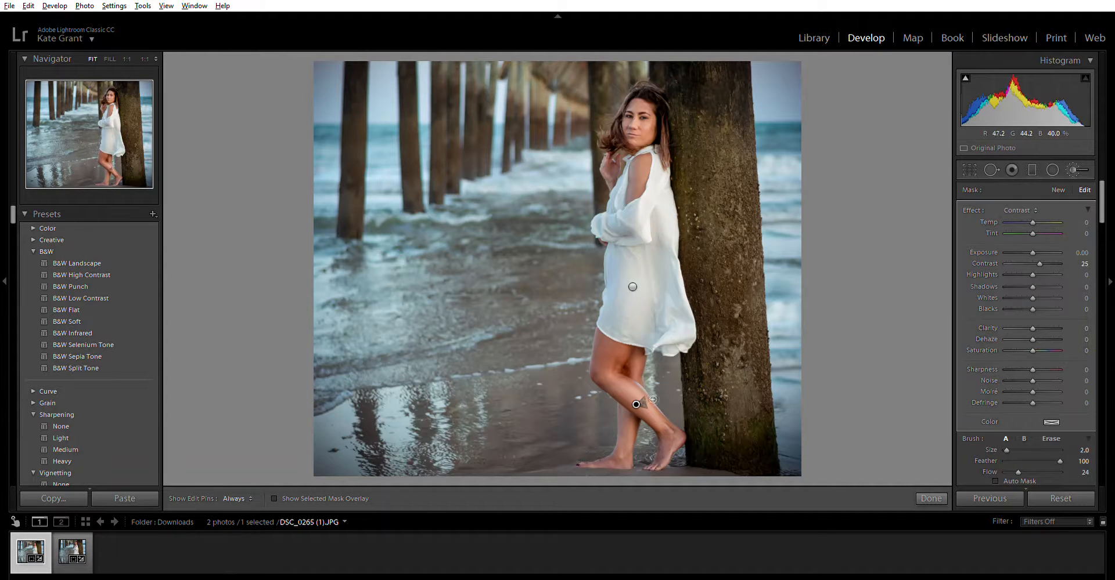
key(h)
key(h)
drag(1032, 308, 1030, 308)
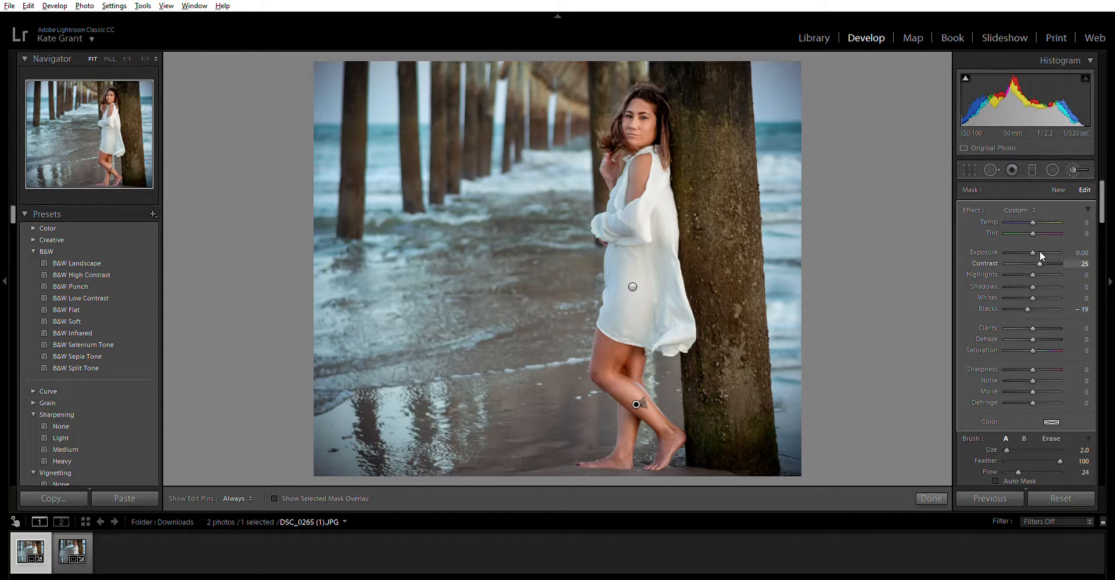
drag(1039, 264, 1040, 263)
click(932, 491)
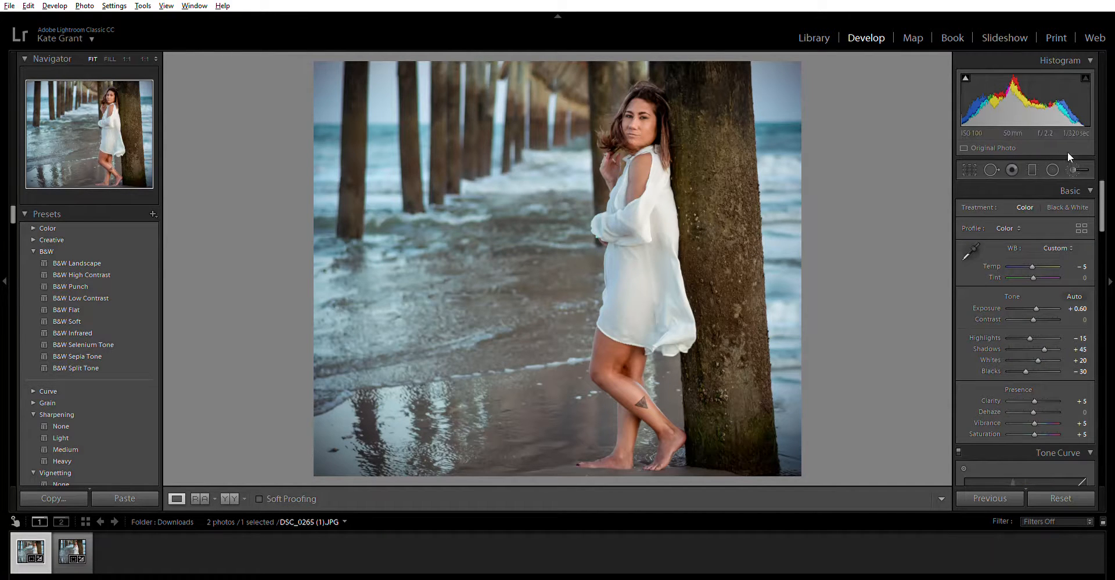
Brush the Soften Skin effect, with Clarity -100 and Sharpness 25, over the woman's hair beside the large piling.
click(1068, 167)
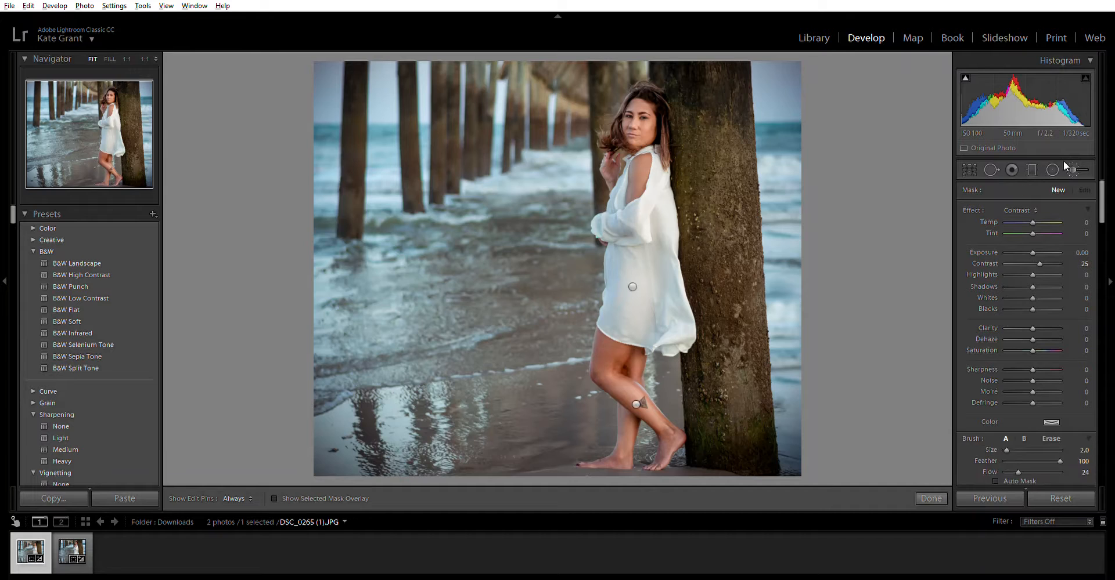
click(956, 461)
drag(663, 121, 668, 119)
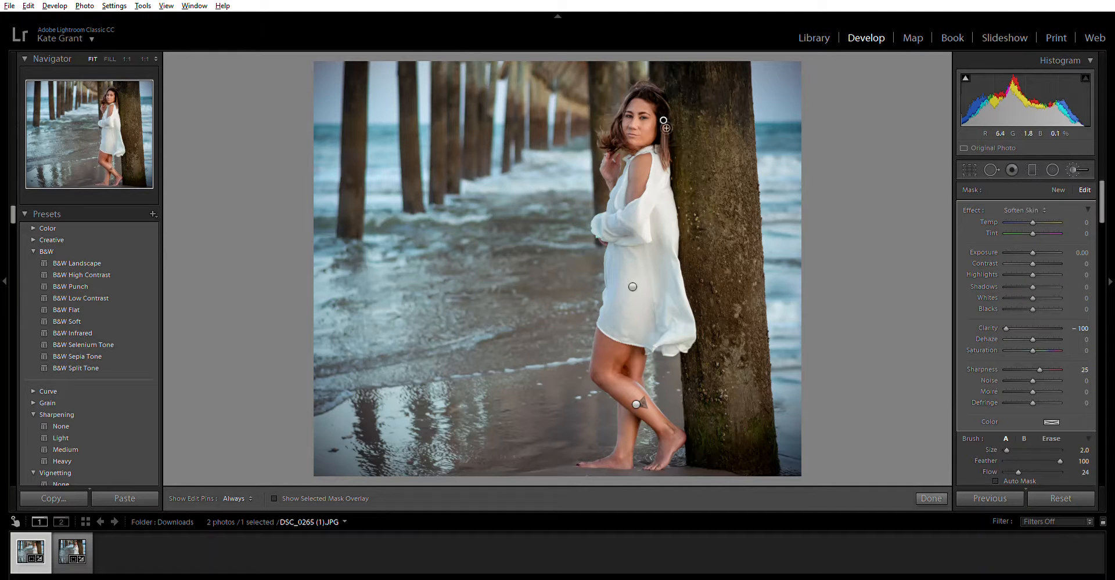
key(bracketright)
key(h)
key(h)
click(929, 497)
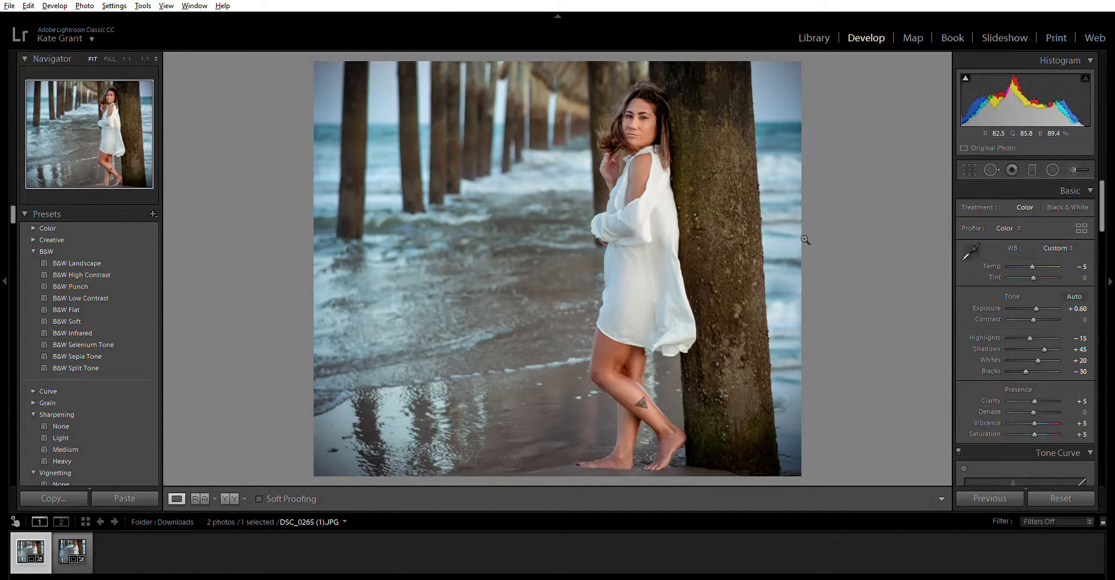
Compare the edited photo with the original in a side-by-side before and after view.
key(y)
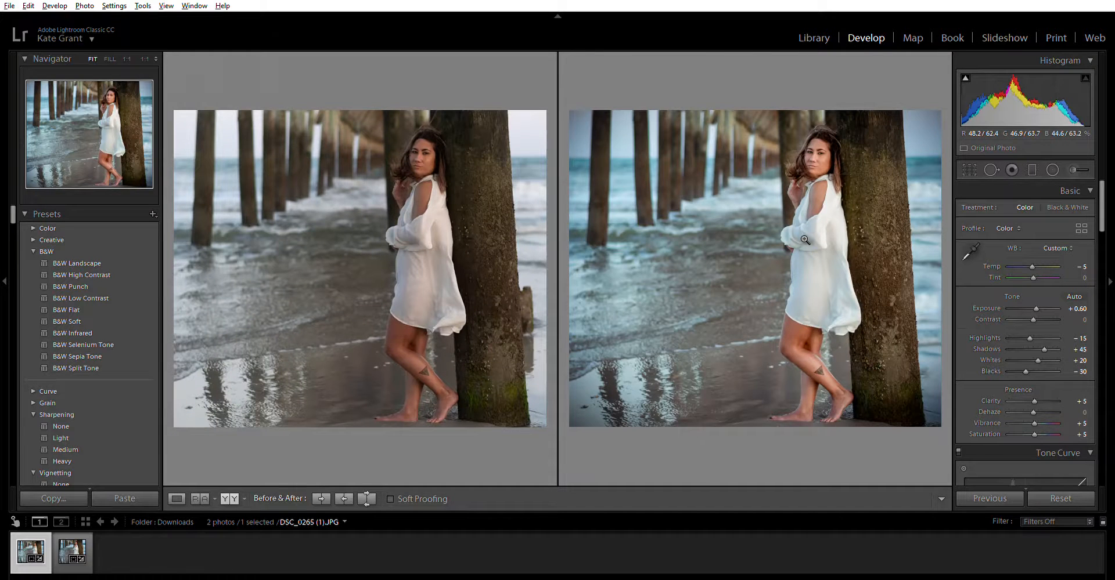